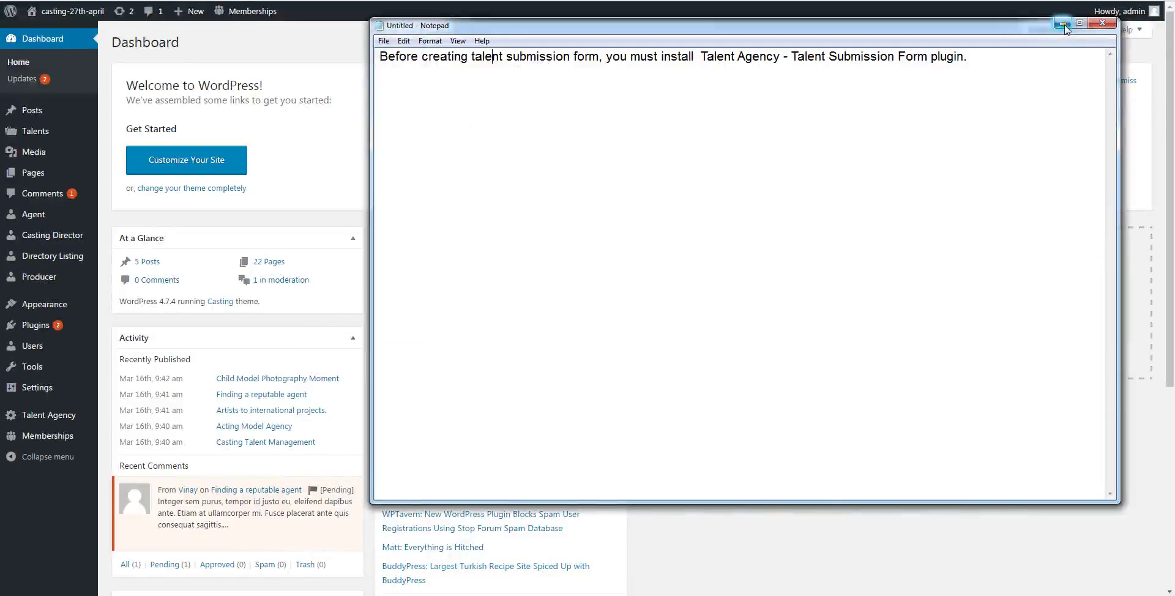
# - Minimize the Notepad note about the Talent Submission Form plugin to reveal the WordPress dashboard
pyautogui.click(1063, 25)
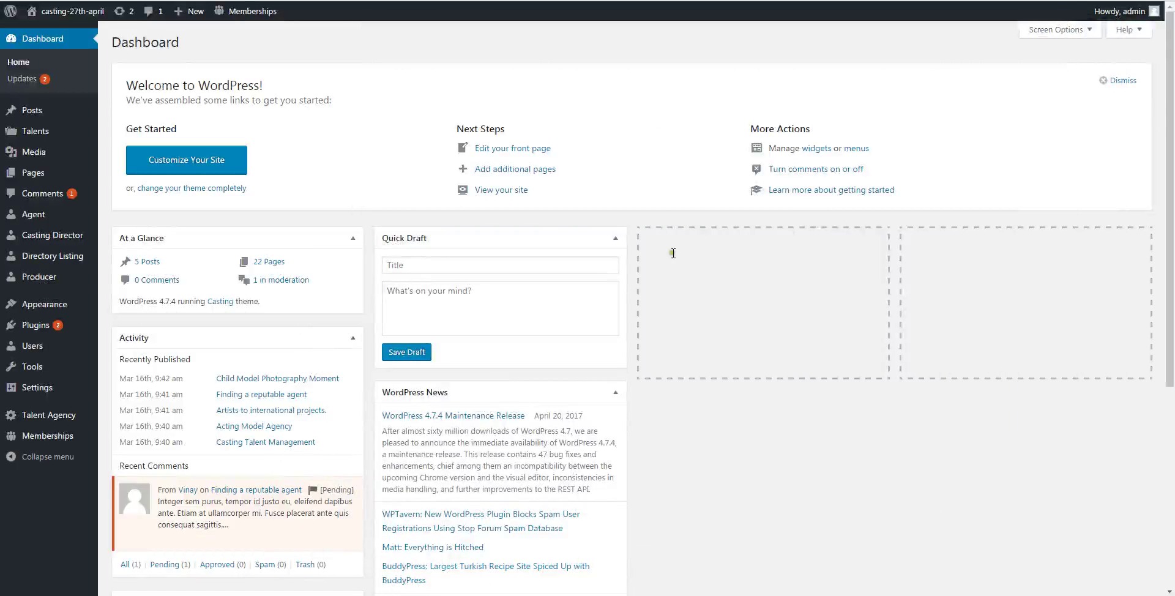
# - Create a new page titled 'Talent Submission Form' using the Full Width Page template
pyautogui.moveTo(92, 173)
pyautogui.click(125, 195)
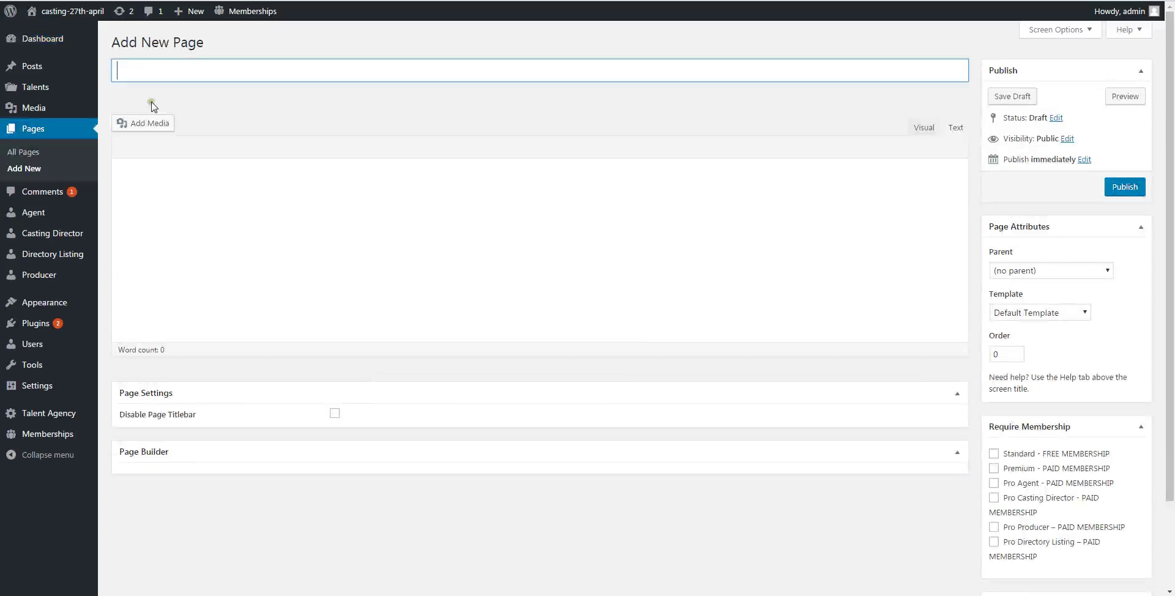
pyautogui.click(144, 72)
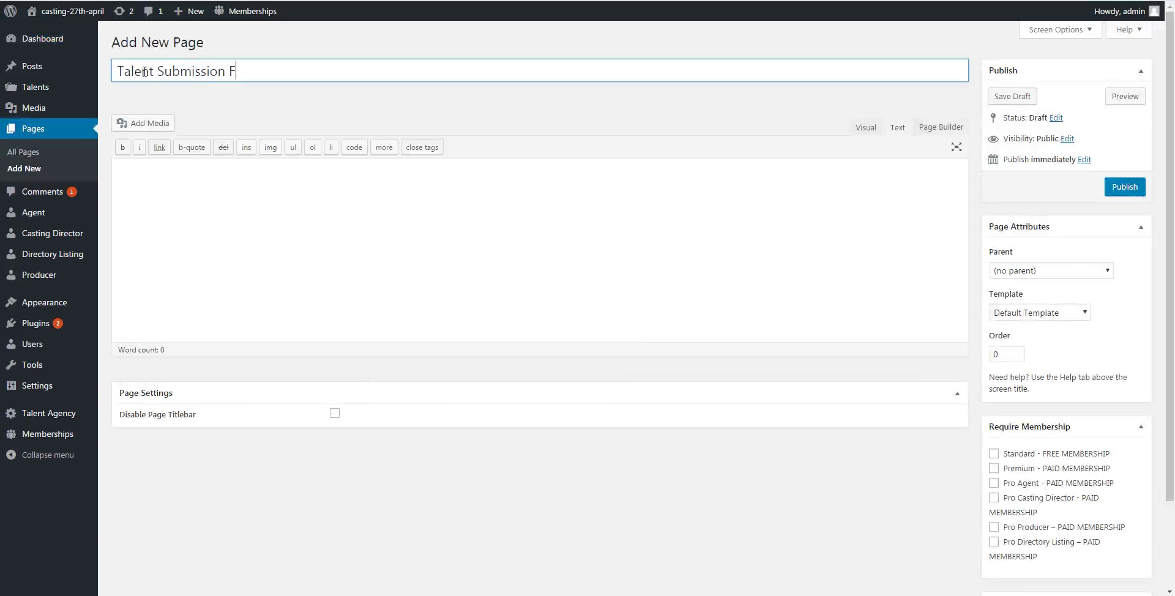
pyautogui.click(1034, 312)
pyautogui.click(1023, 338)
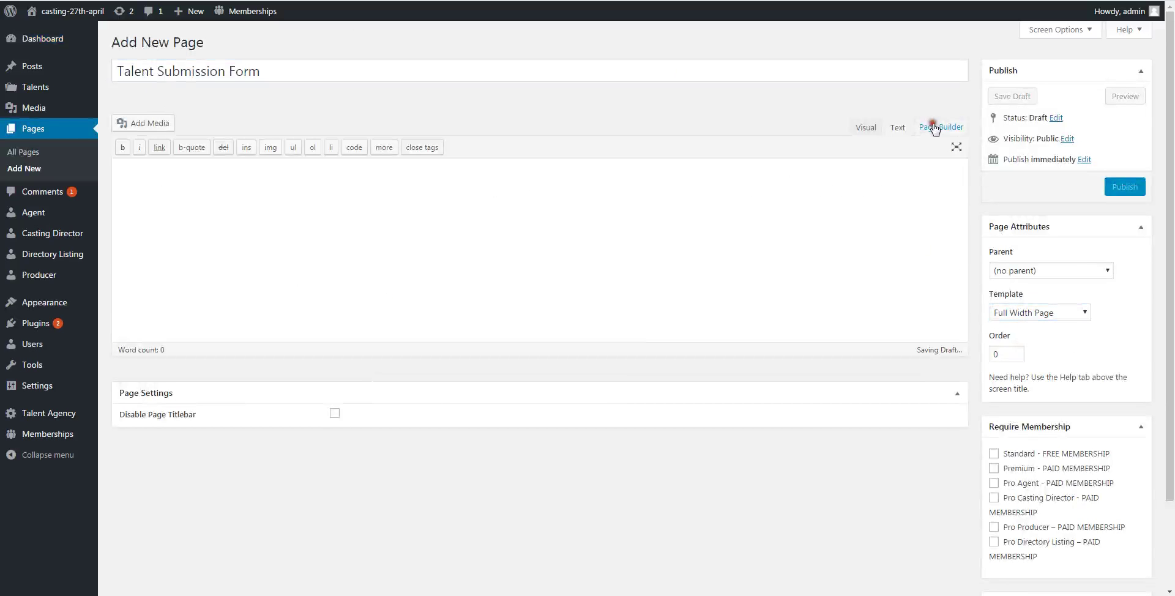
pyautogui.click(935, 128)
# - Add the KTA -Talent Submission Form widget to the page builder layout
pyautogui.click(389, 172)
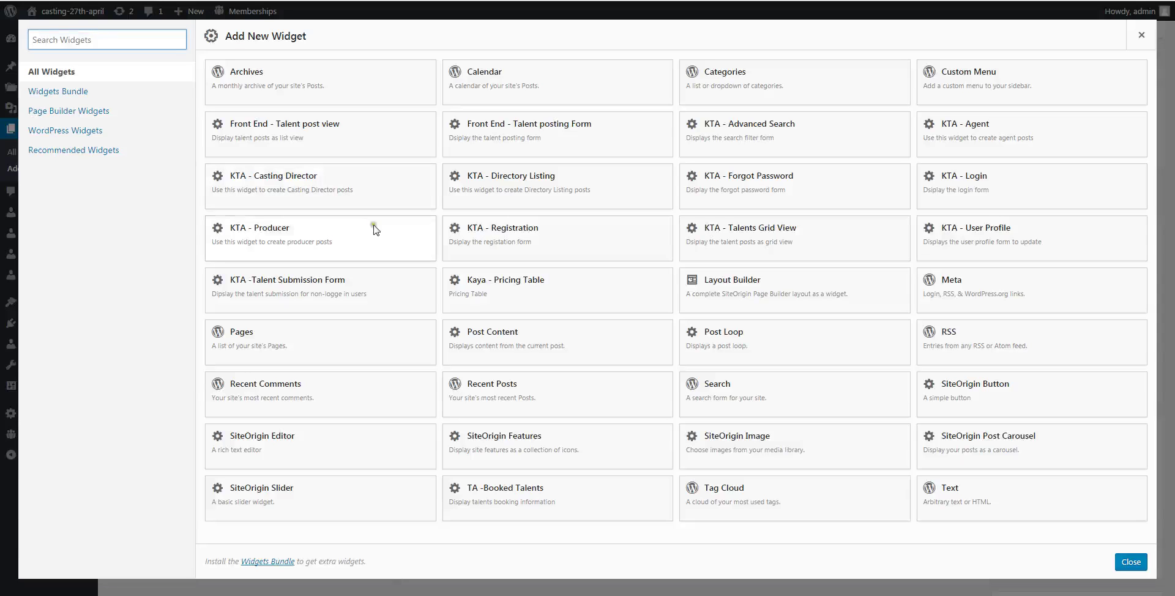
pyautogui.click(336, 287)
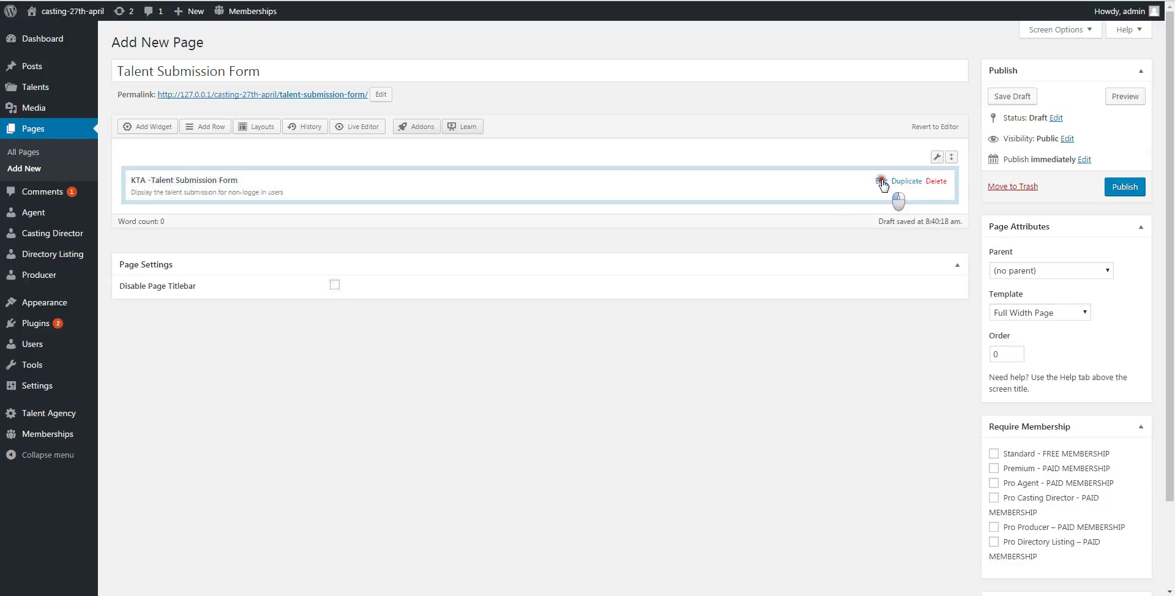
pyautogui.click(883, 185)
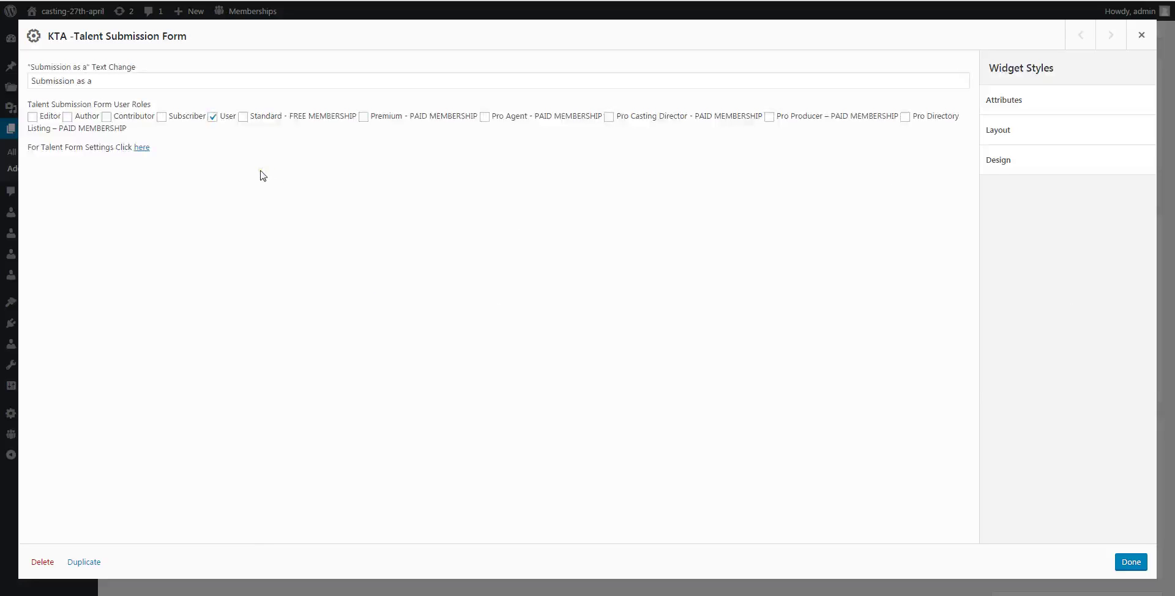
# - Allow Editor, Author, Contributor, Subscriber and all membership roles to submit, then publish the page
pyautogui.click(33, 117)
pyautogui.click(68, 117)
pyautogui.click(106, 117)
pyautogui.click(162, 117)
pyautogui.click(243, 117)
pyautogui.click(363, 117)
pyautogui.click(484, 117)
pyautogui.click(609, 117)
pyautogui.click(769, 117)
pyautogui.click(905, 117)
pyautogui.click(1131, 561)
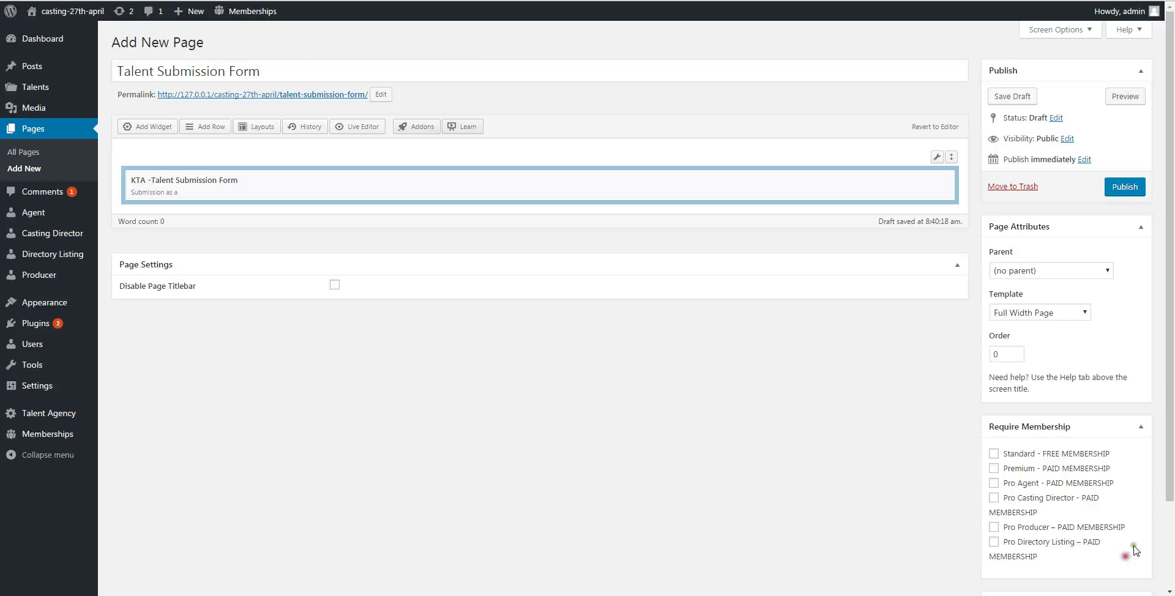
pyautogui.click(1127, 187)
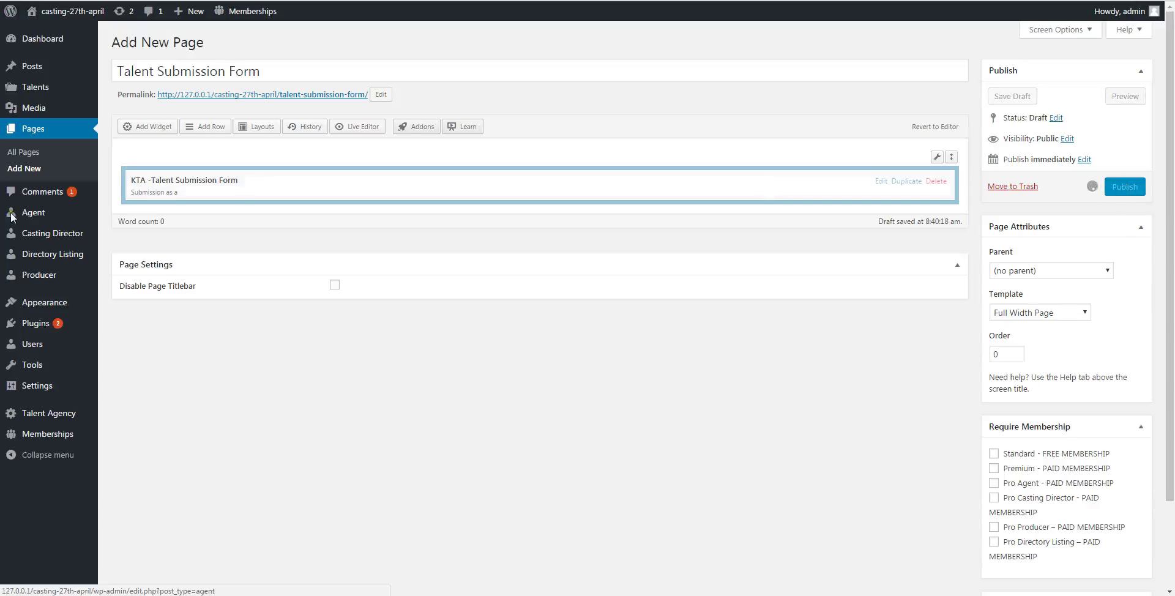
# - Add the Talent Submission Form page as a top-level primary menu item and save the menu
pyautogui.moveTo(46, 303)
pyautogui.rightClick(136, 358)
pyautogui.press('Escape')
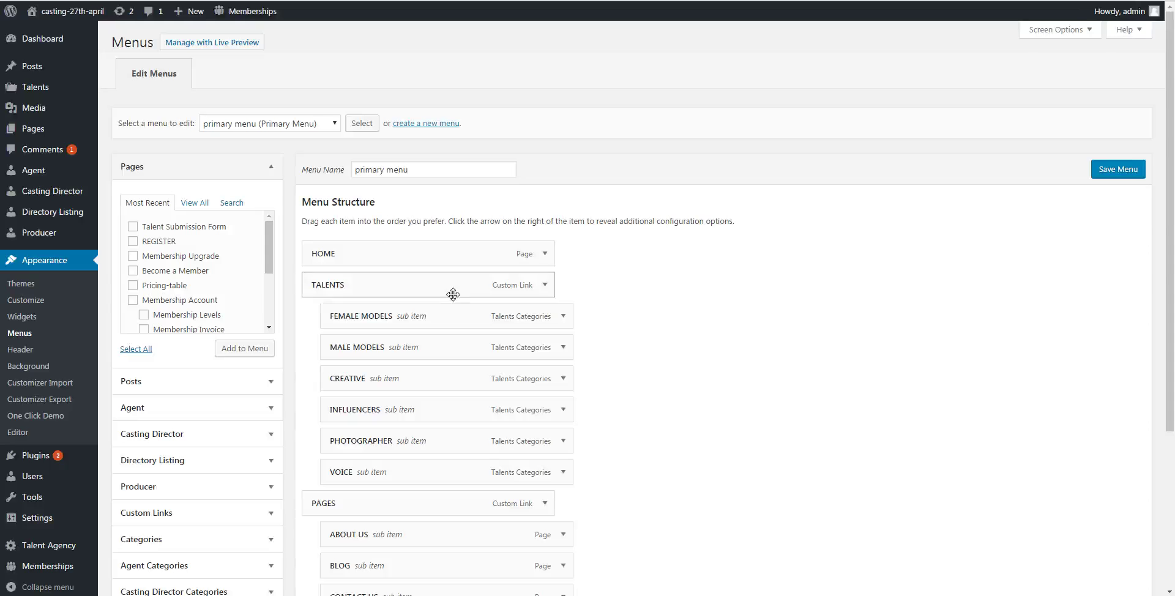
pyautogui.click(132, 226)
pyautogui.click(244, 348)
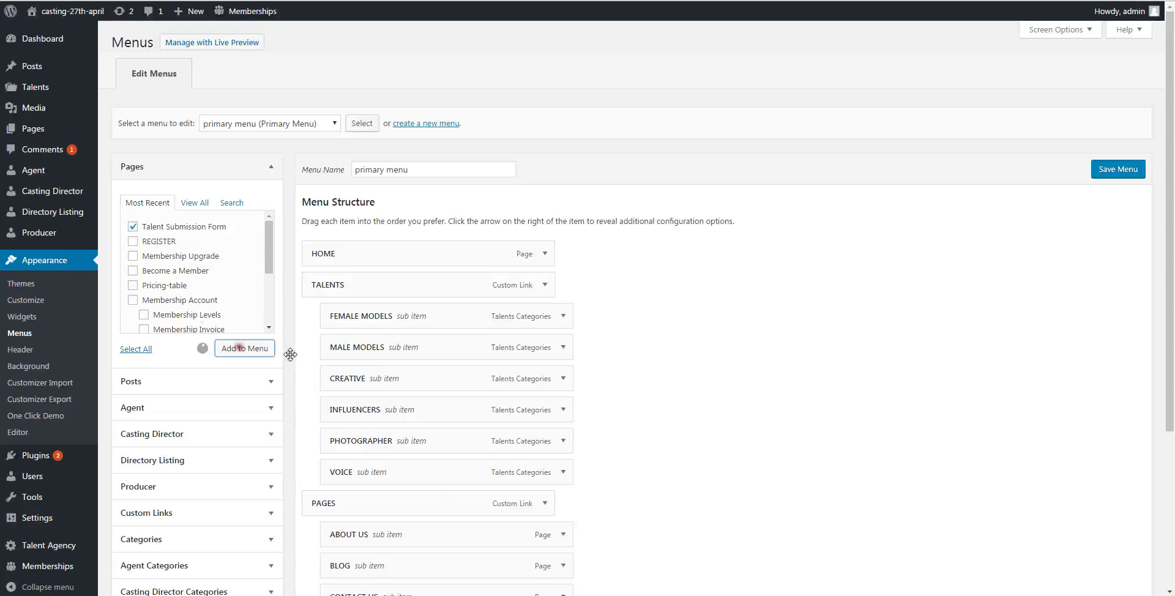
pyautogui.scroll(-2, 850, 466)
pyautogui.scroll(-2, 851, 467)
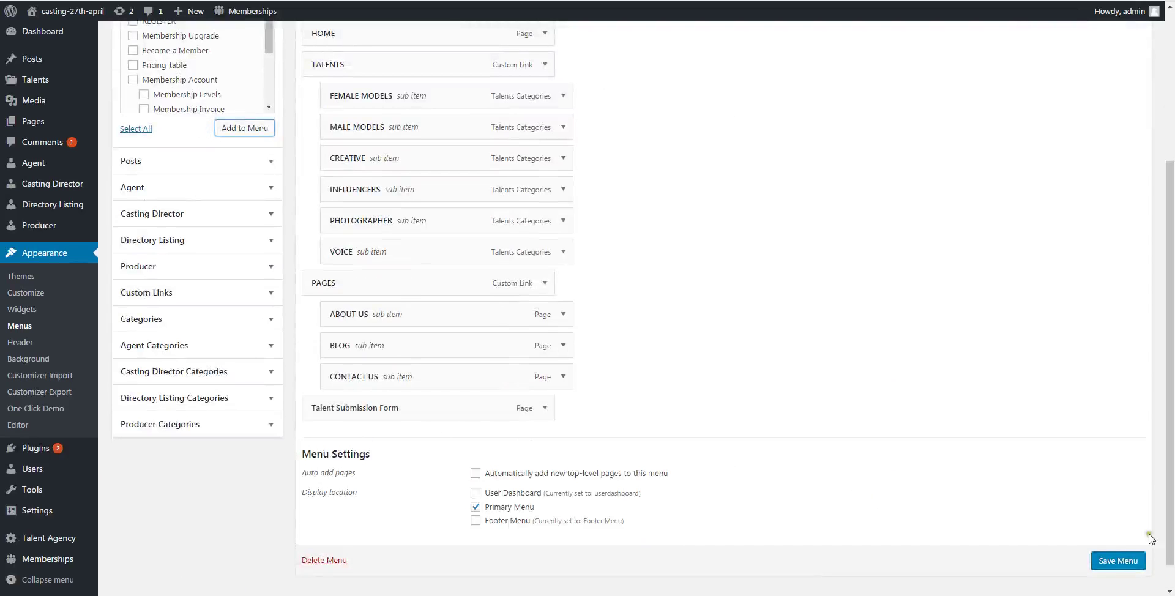
pyautogui.click(1116, 562)
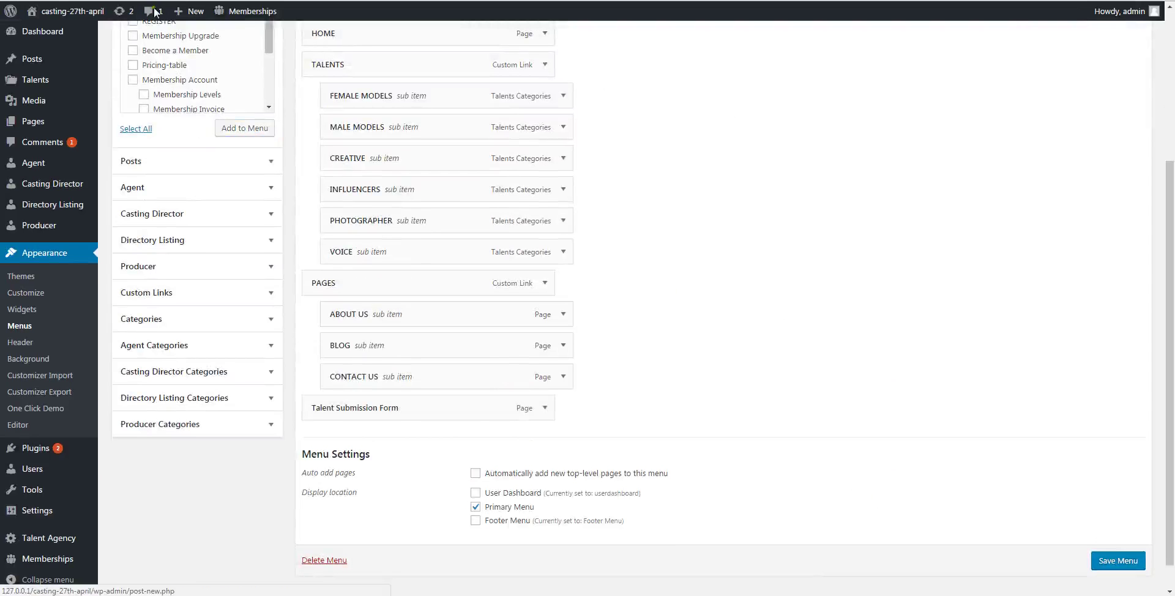
pyautogui.rightClick(142, 12)
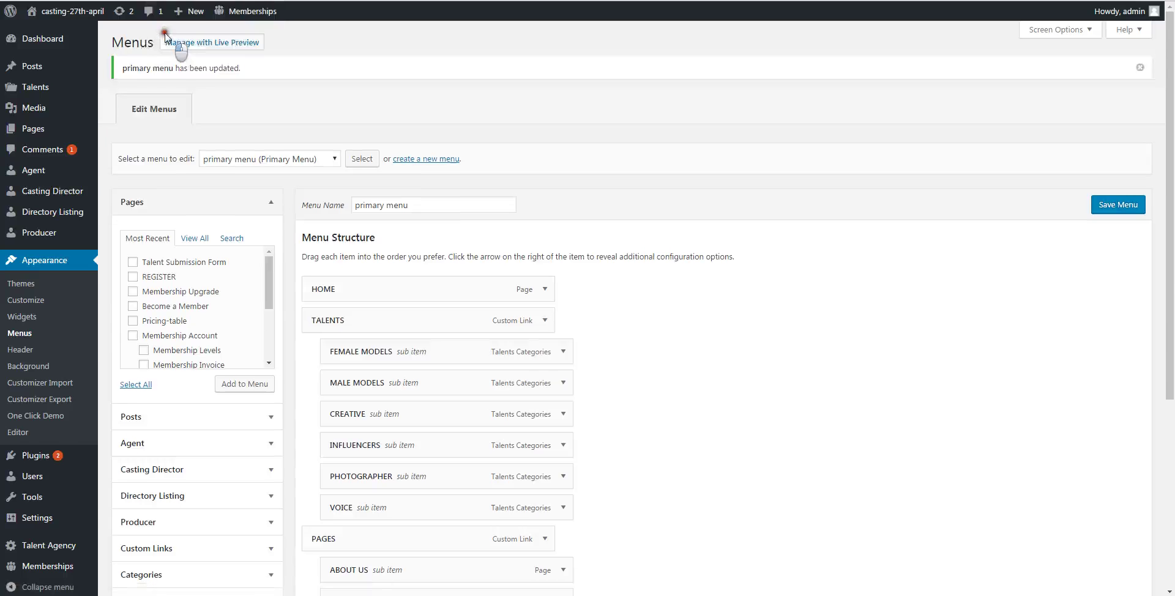
pyautogui.press('super')
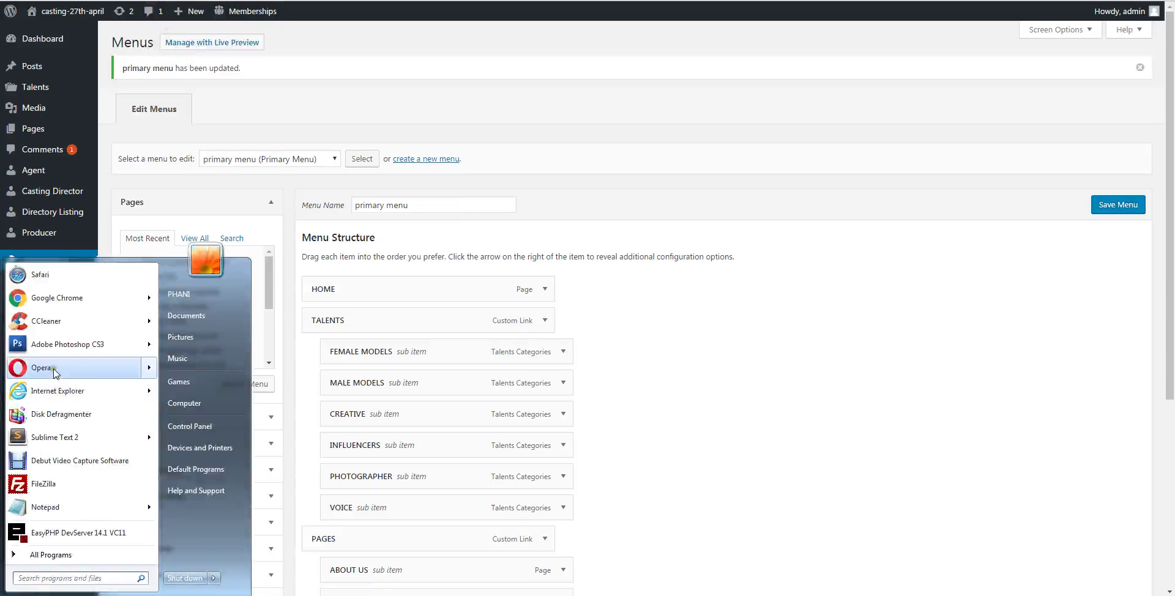
pyautogui.click(57, 370)
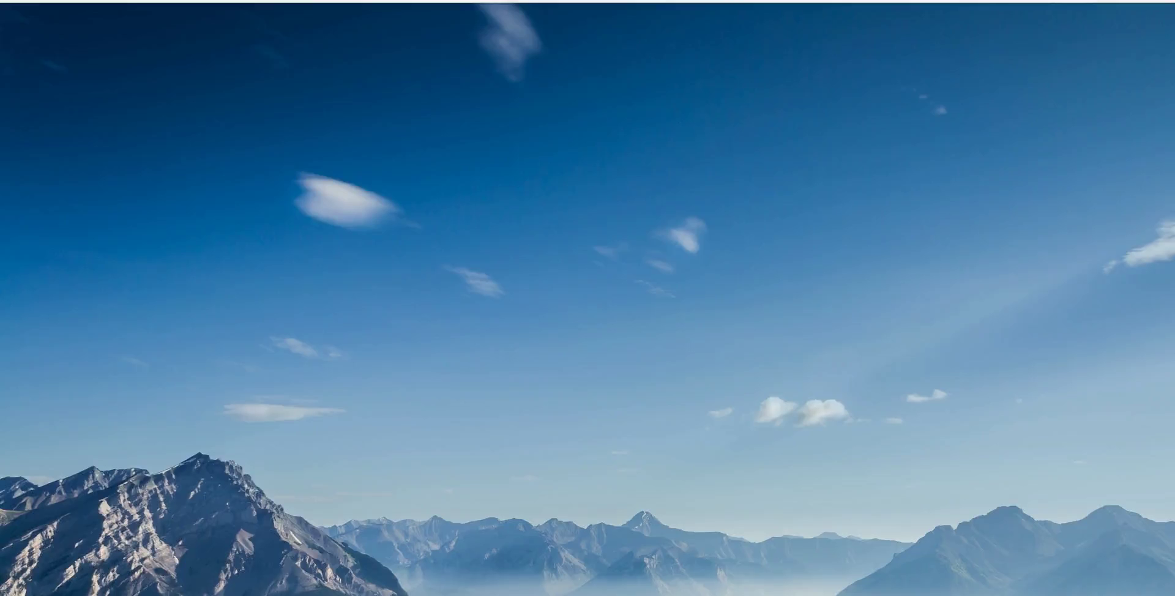
pyautogui.write('http://127.0.0.1/casting-27th-april/')
pyautogui.press('Return')
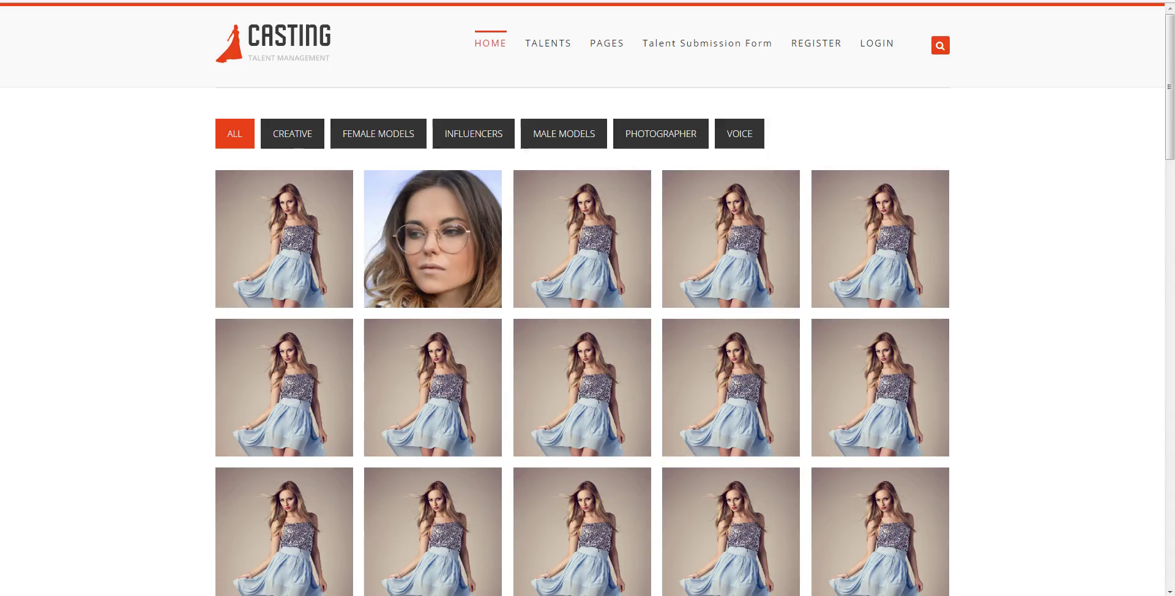
pyautogui.click(717, 50)
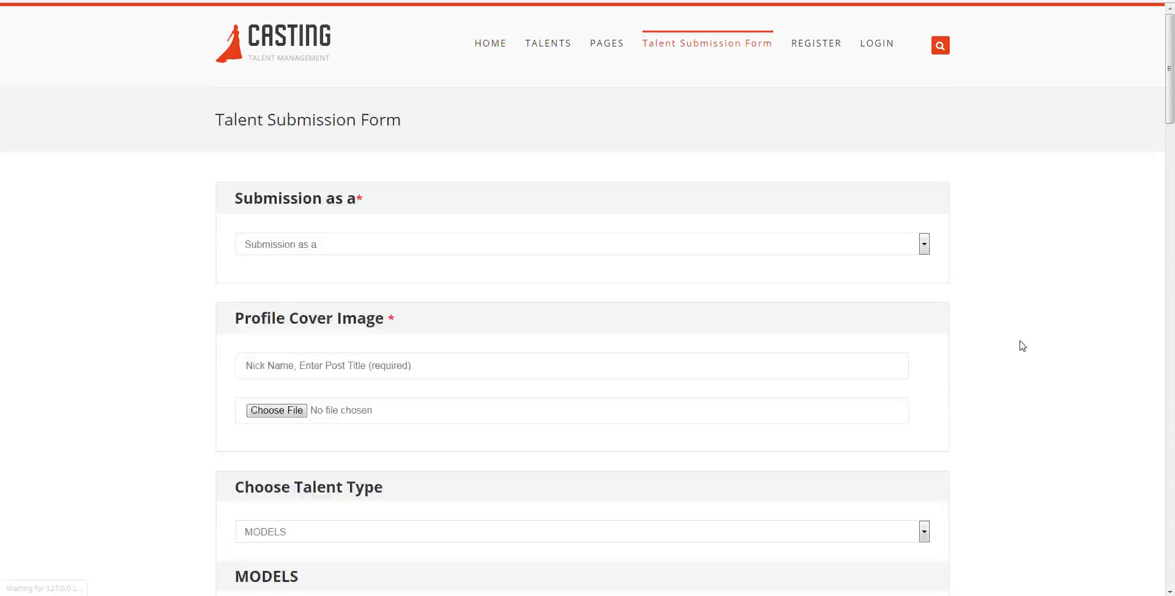
pyautogui.scroll(-1, 441, 281)
pyautogui.scroll(-18, 441, 282)
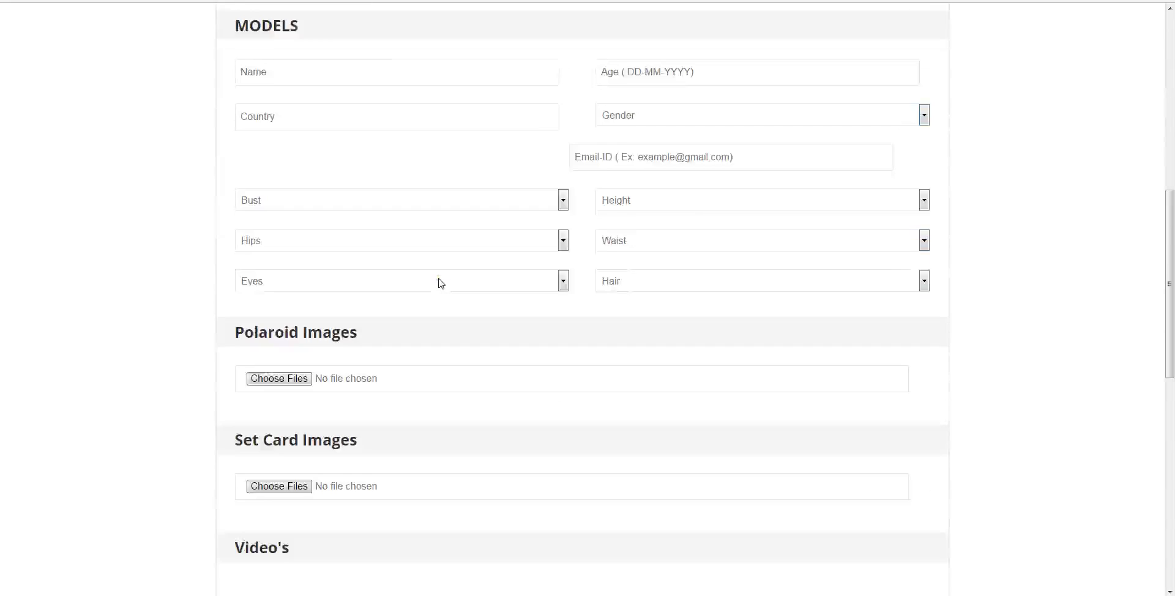
pyautogui.scroll(20, 424, 366)
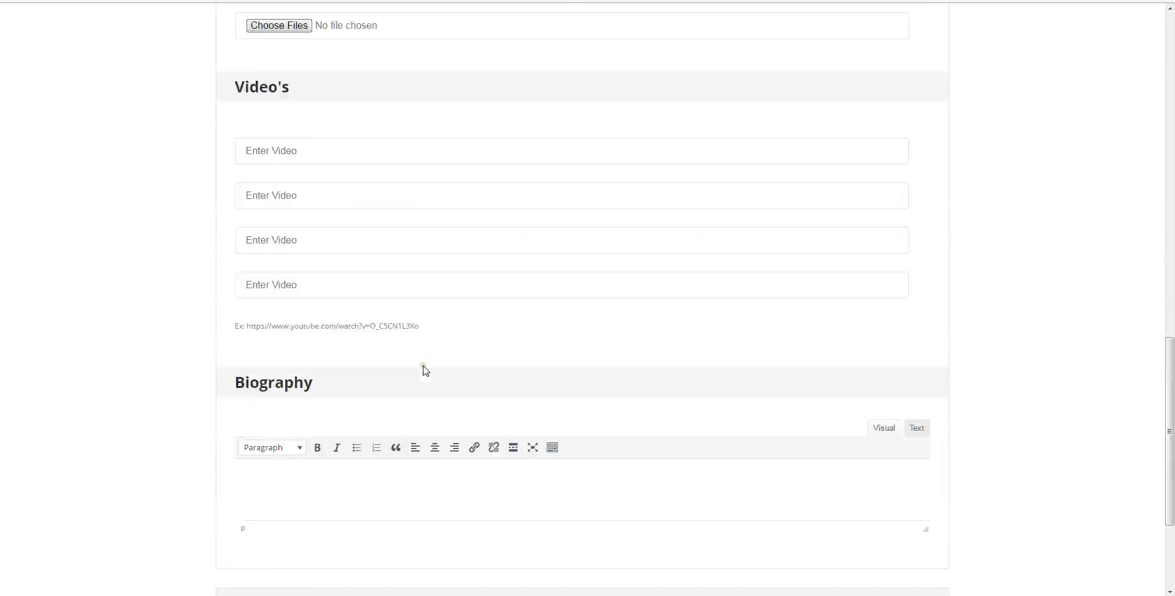
# - Submit as Standard - FREE MEMBERSHIP and enter the talent's nickname as the post title
pyautogui.click(264, 245)
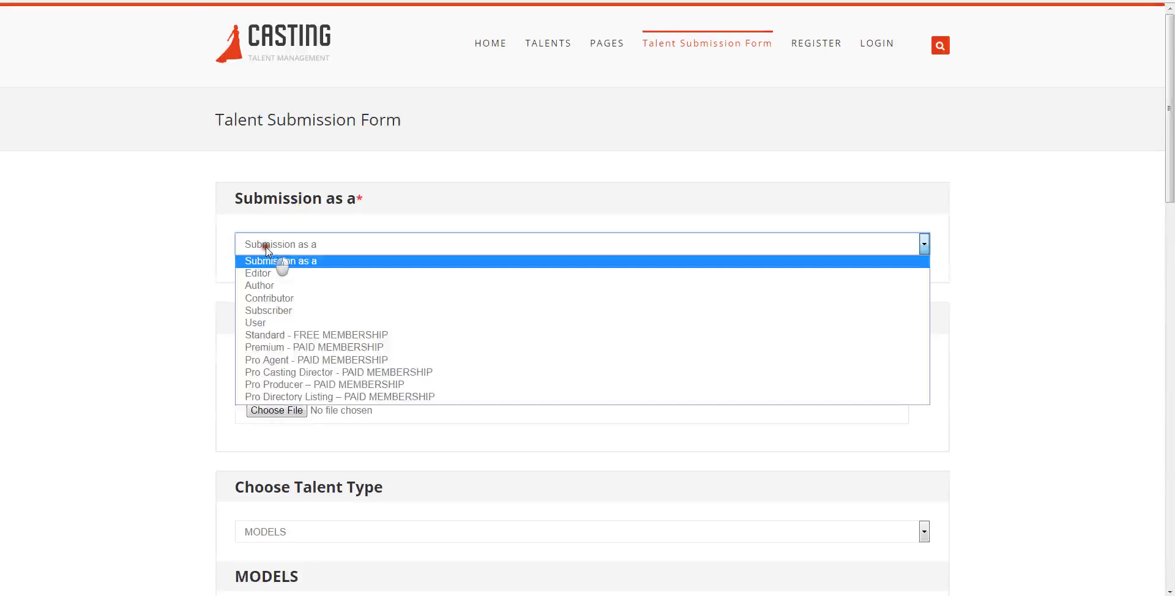
pyautogui.click(270, 246)
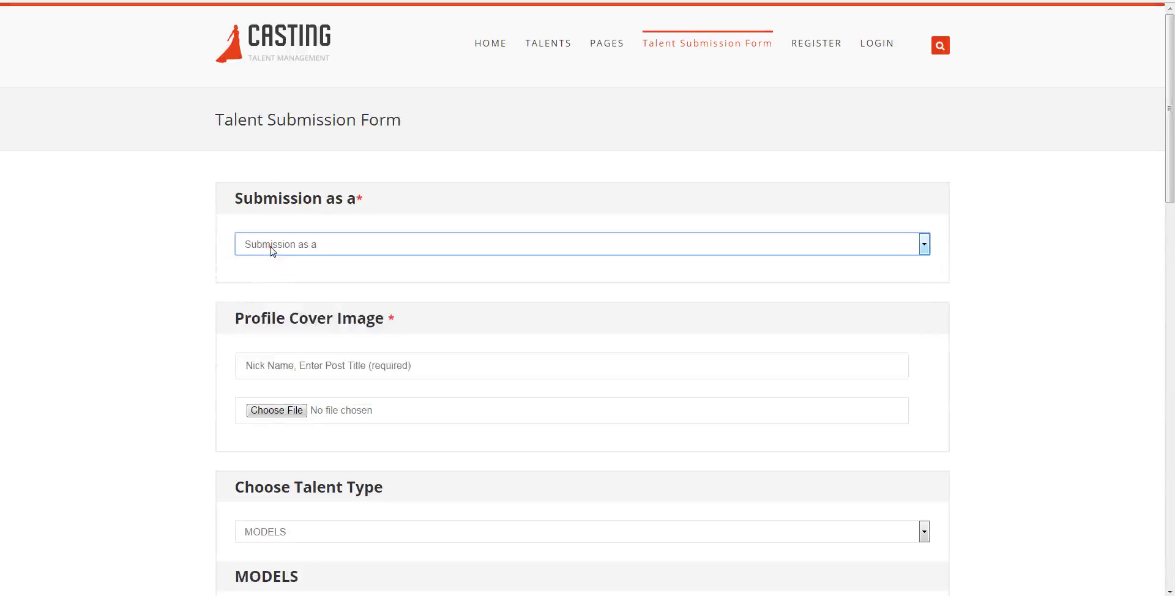
pyautogui.click(270, 247)
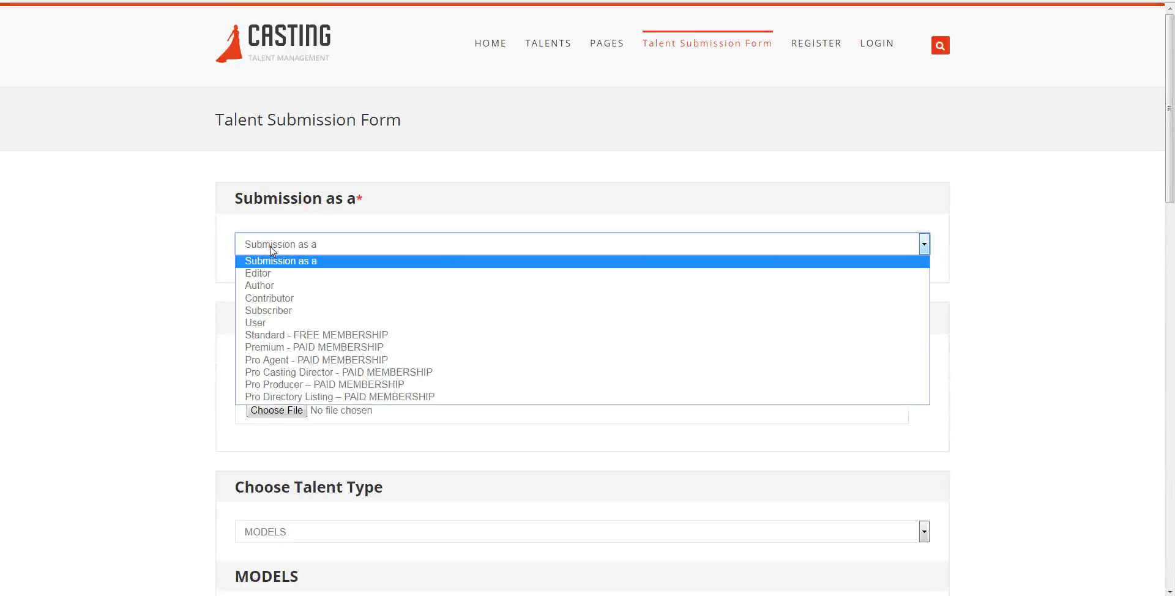
pyautogui.click(281, 335)
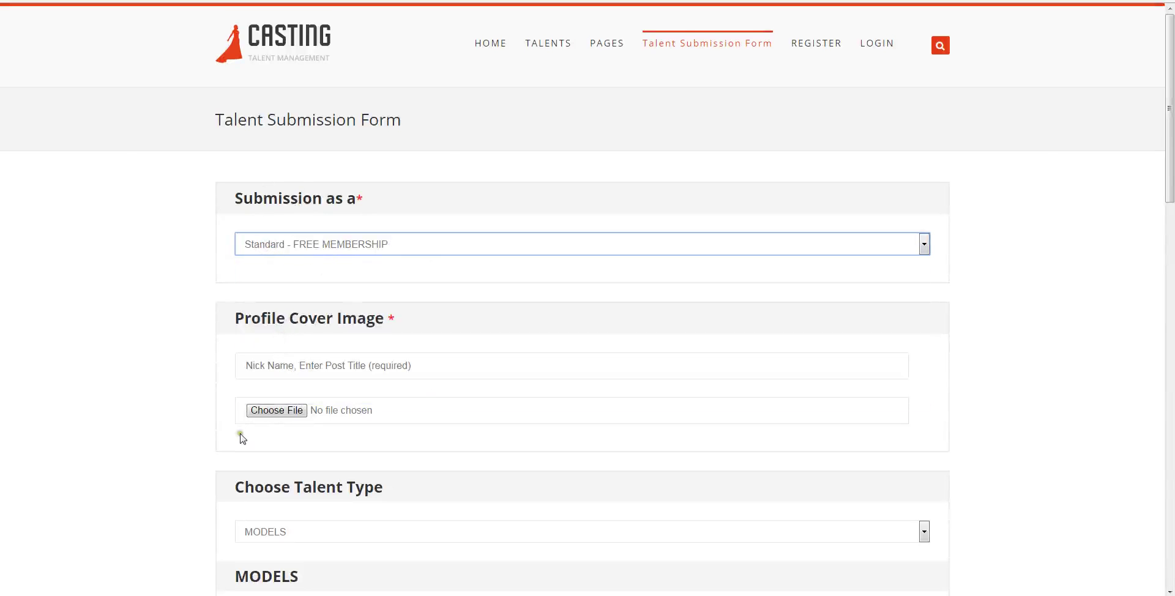
pyautogui.click(256, 363)
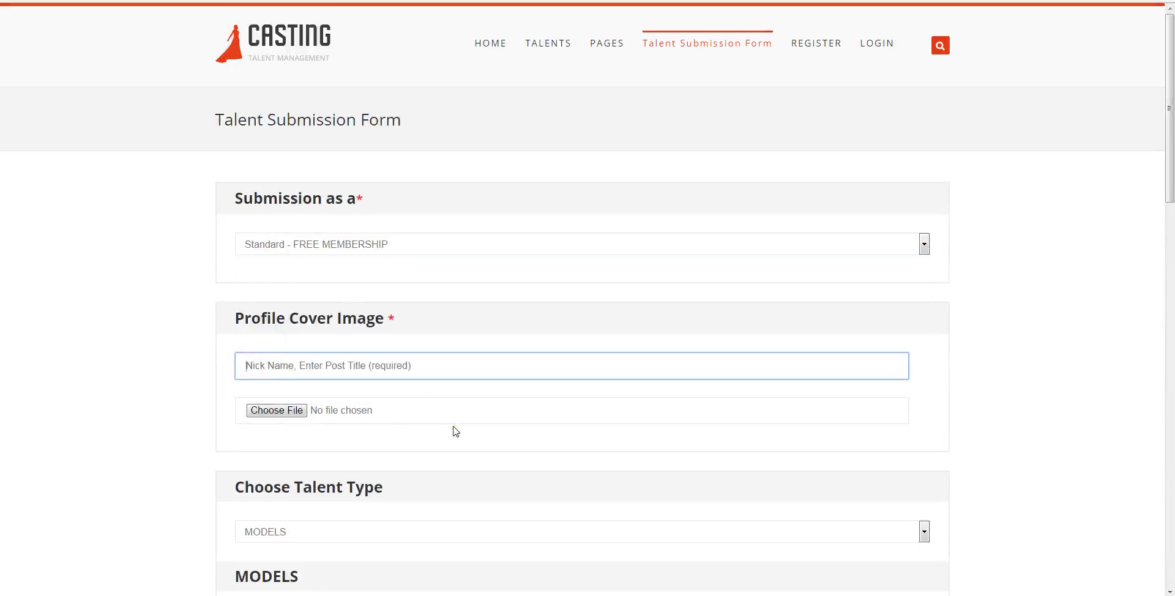
pyautogui.write('p')
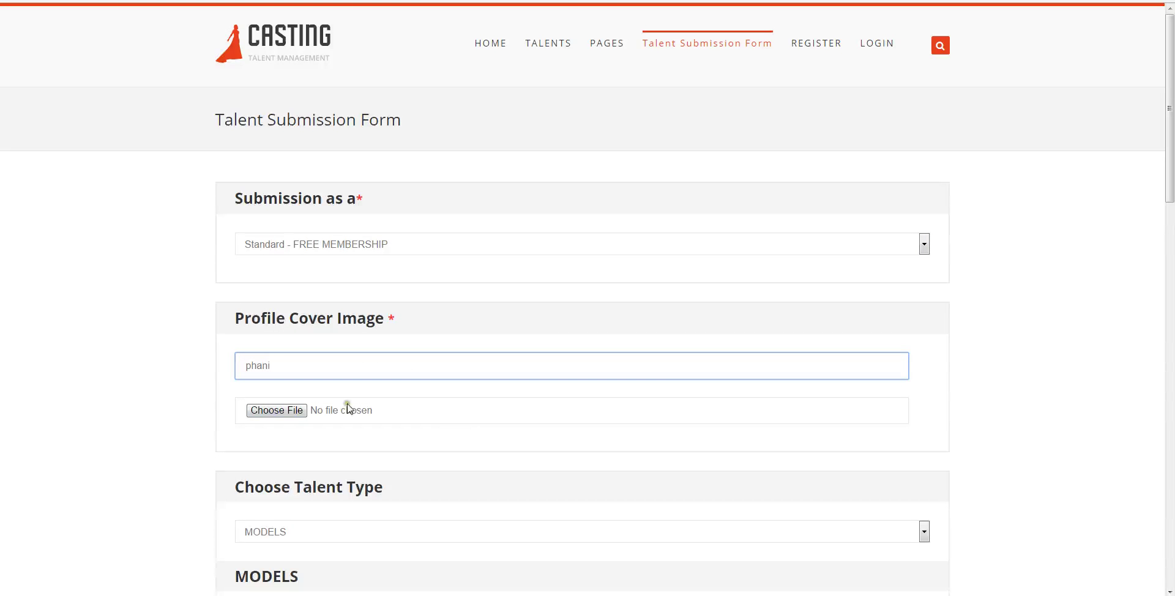
pyautogui.write('hani')
# - Use the first photo as the profile cover image and keep MODELS as the talent type
pyautogui.click(269, 410)
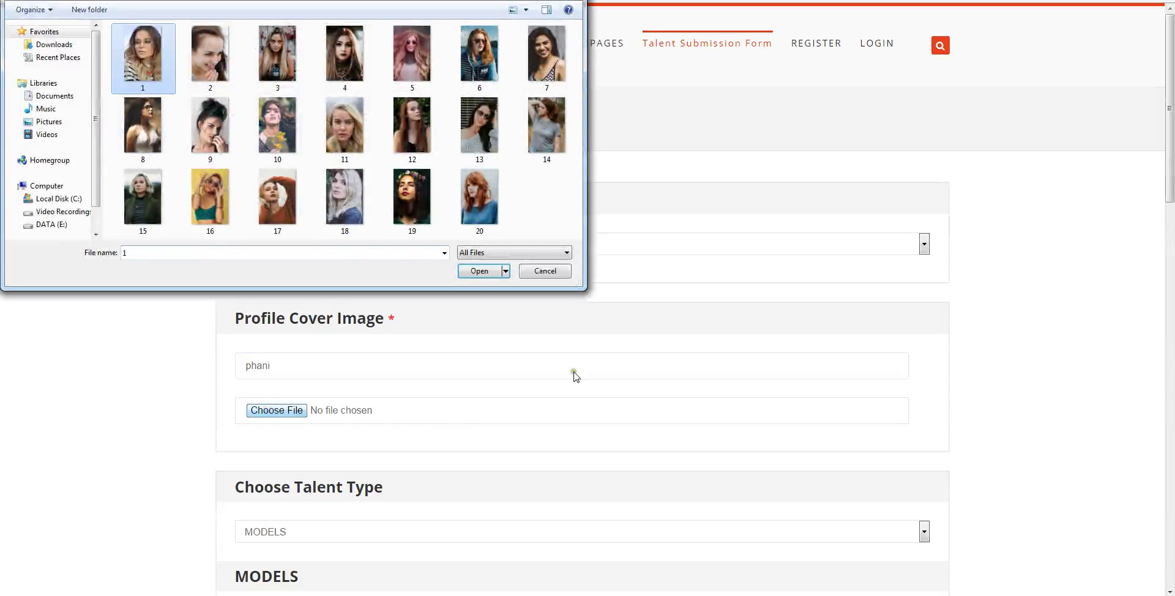
pyautogui.click(482, 271)
pyautogui.scroll(-4, 397, 318)
pyautogui.click(263, 288)
pyautogui.click(264, 302)
pyautogui.click(253, 384)
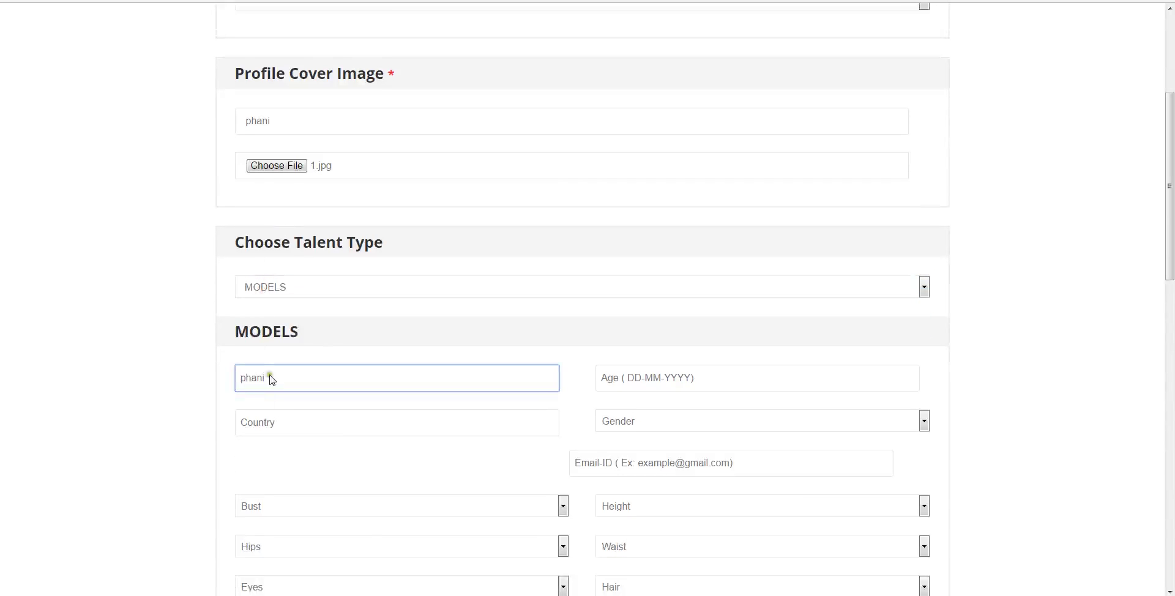
pyautogui.click(632, 378)
pyautogui.write('12-08-2000')
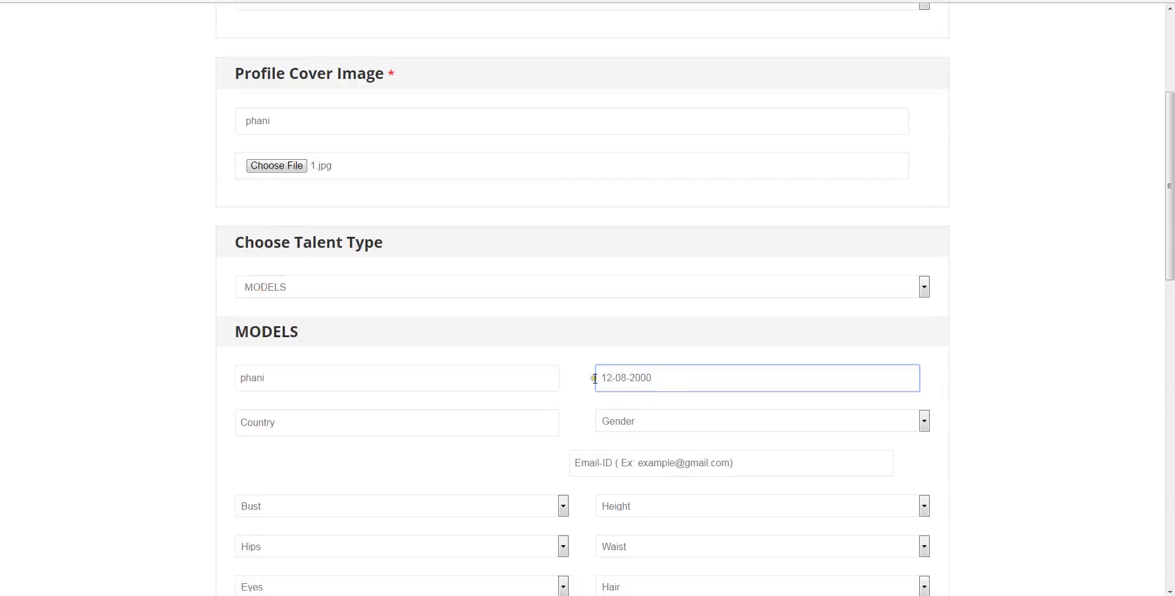
pyautogui.scroll(-4, 292, 210)
pyautogui.click(281, 177)
pyautogui.write('India')
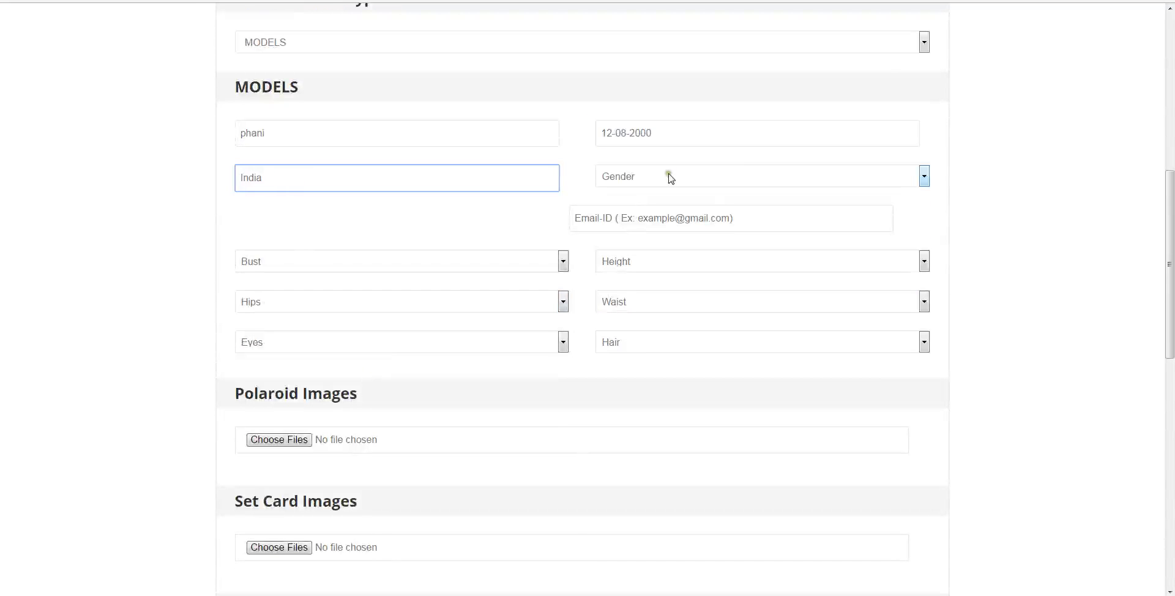
pyautogui.click(670, 177)
pyautogui.click(632, 218)
pyautogui.click(617, 218)
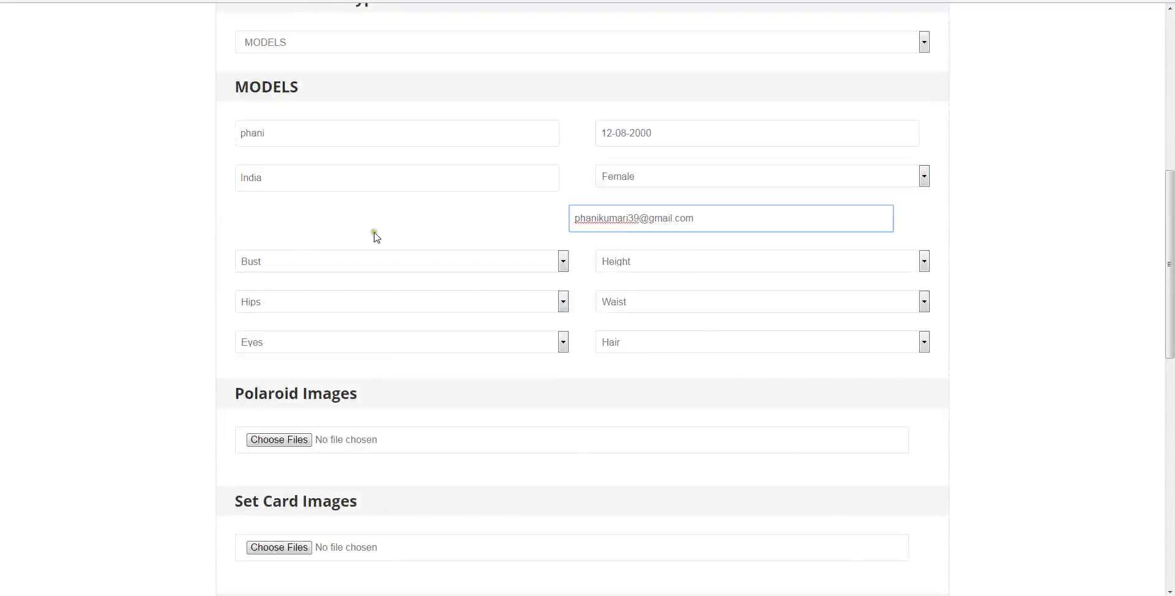
# - Set bust 68-72cms, height 5'11, hips 88-92, waist 27-29, and Black eyes and hair
pyautogui.click(354, 258)
pyautogui.click(266, 289)
pyautogui.click(644, 263)
pyautogui.scroll(-10, 613, 401)
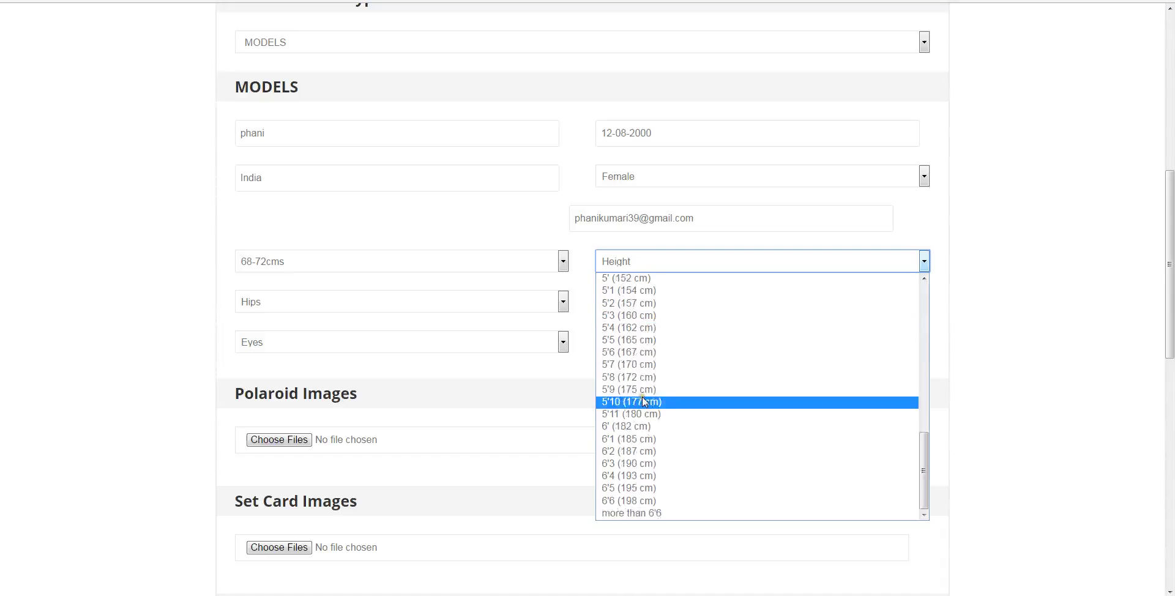
pyautogui.click(613, 414)
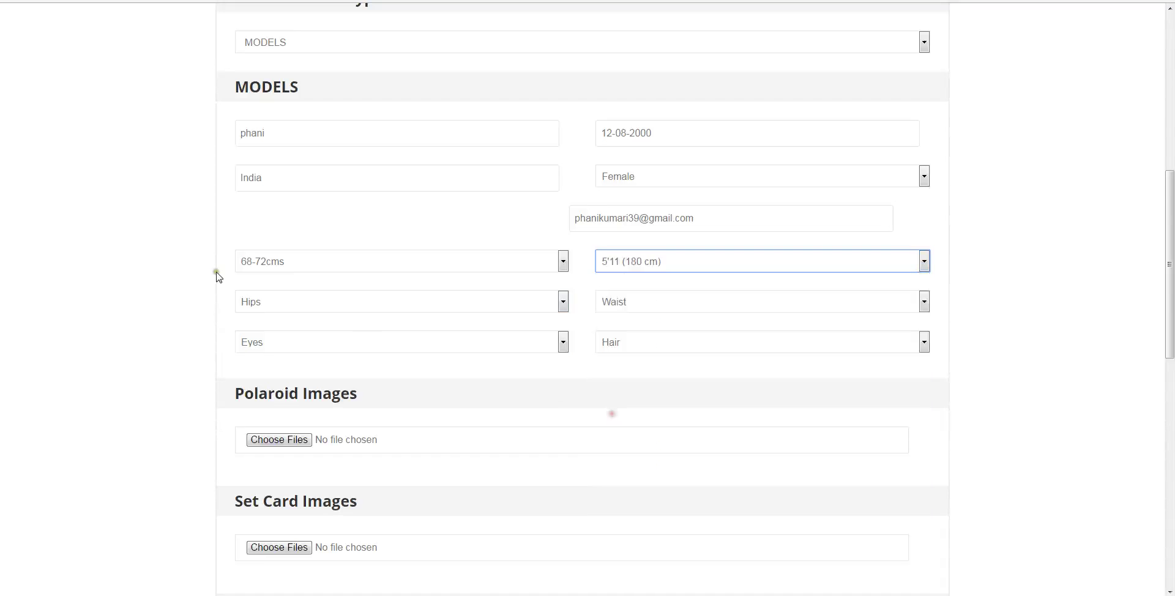
pyautogui.click(276, 302)
pyautogui.click(268, 343)
pyautogui.click(617, 295)
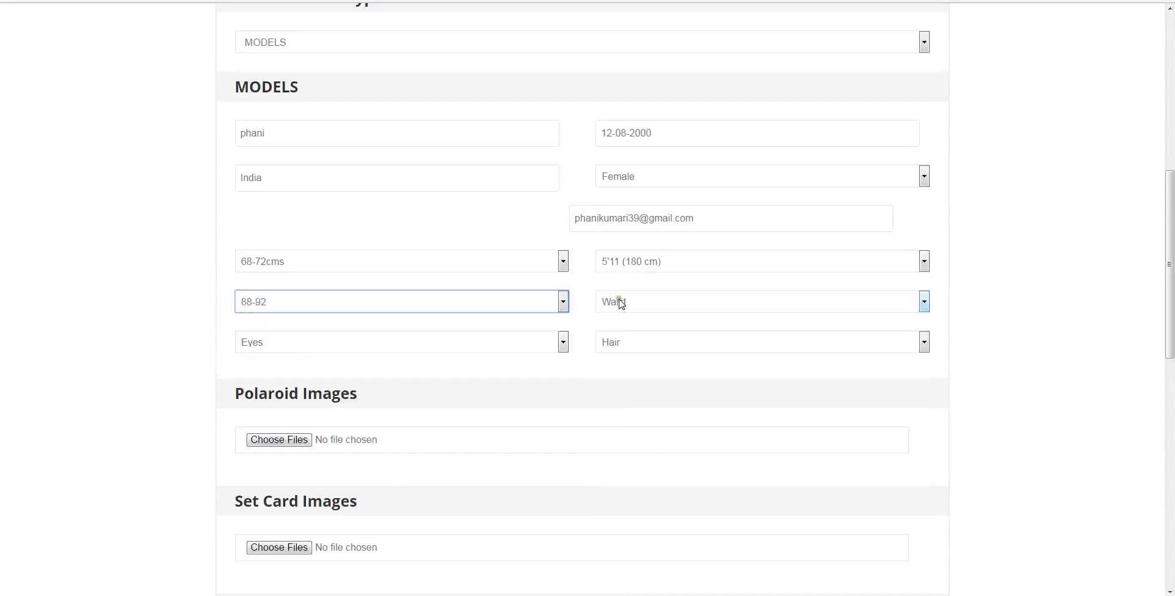
pyautogui.click(613, 331)
pyautogui.click(391, 343)
pyautogui.click(270, 371)
pyautogui.click(624, 340)
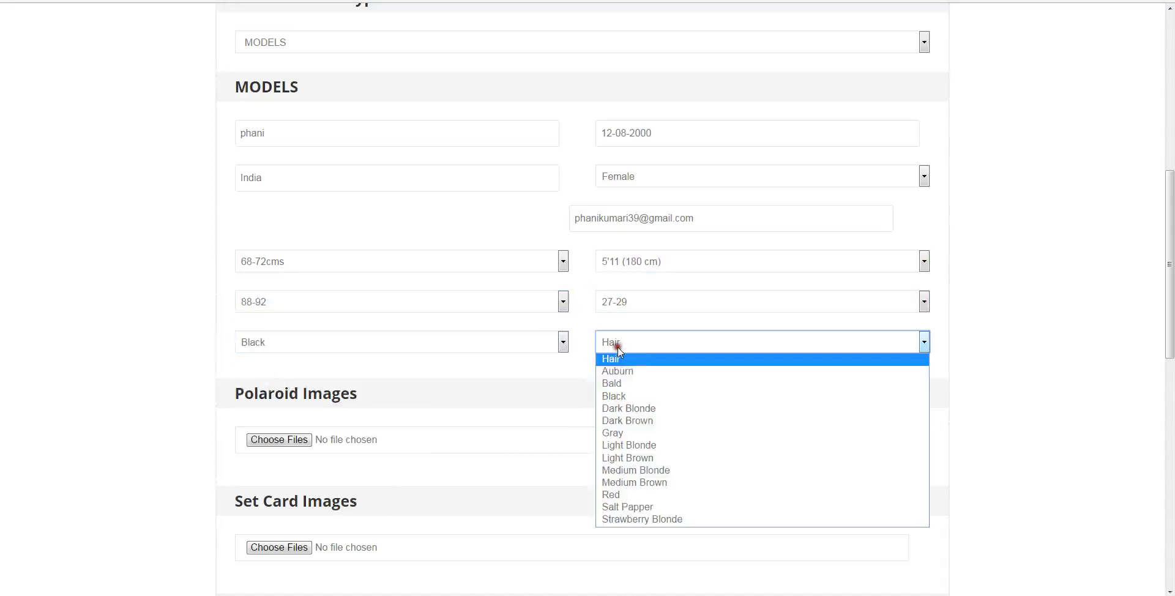
pyautogui.click(618, 397)
pyautogui.scroll(-3, 335, 286)
# - Attach photos 1 through 10 as the Polaroid Images
pyautogui.click(280, 256)
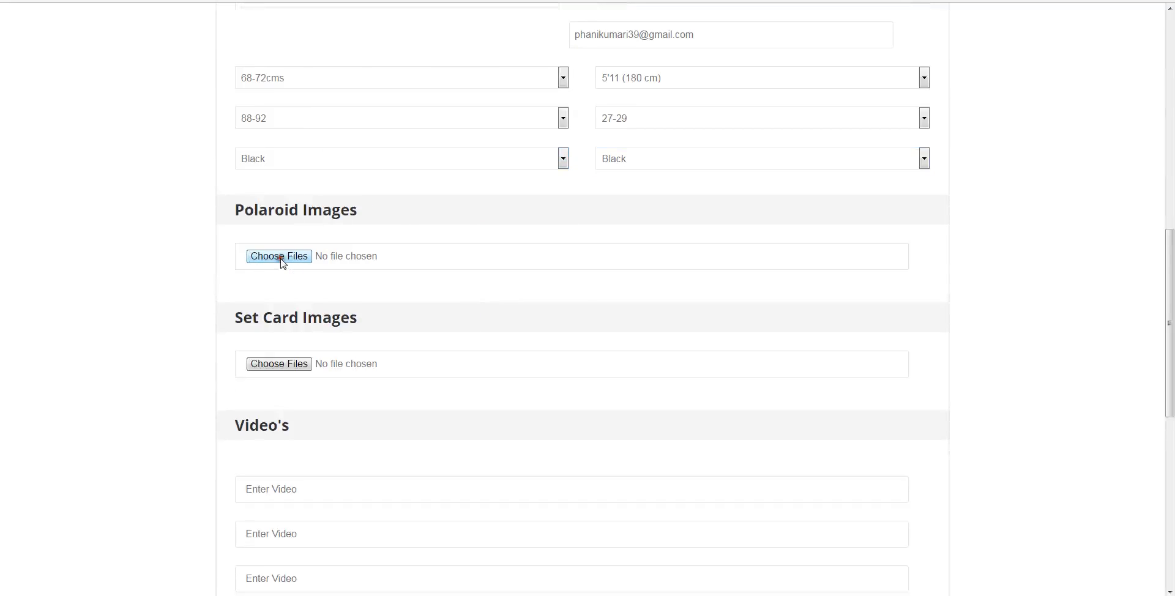
pyautogui.click(141, 67)
pyautogui.keyDown('ctrl'); pyautogui.click(192, 65); pyautogui.keyUp('ctrl')
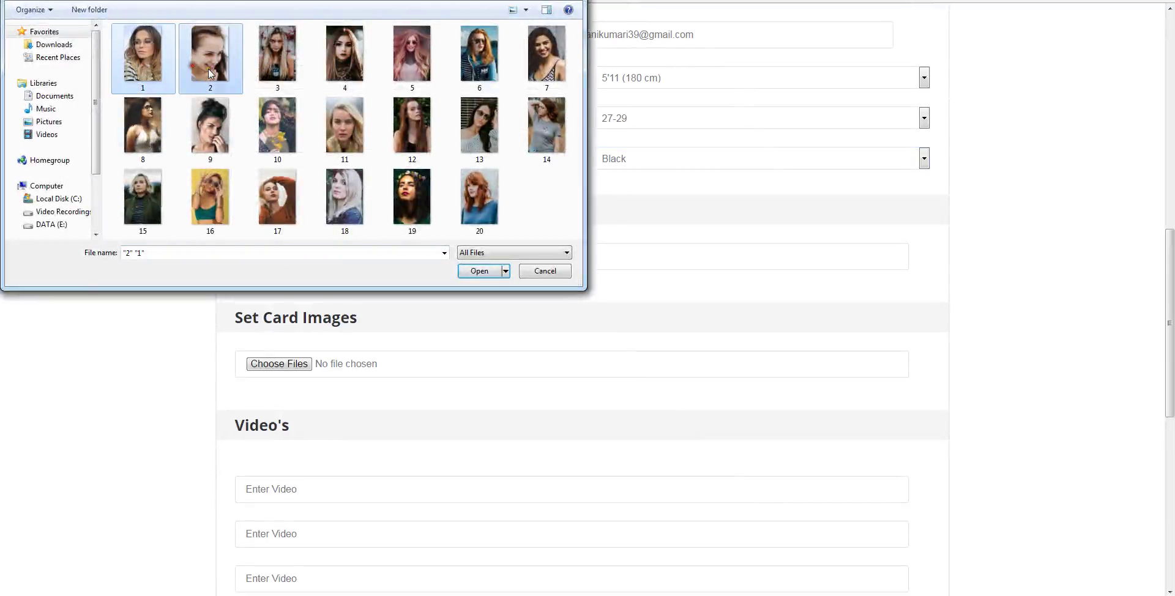
pyautogui.keyDown('ctrl'); pyautogui.click(269, 65); pyautogui.keyUp('ctrl')
pyautogui.keyDown('ctrl'); pyautogui.click(333, 65); pyautogui.keyUp('ctrl')
pyautogui.keyDown('ctrl'); pyautogui.click(414, 73); pyautogui.keyUp('ctrl')
pyautogui.keyDown('ctrl'); pyautogui.click(479, 61); pyautogui.keyUp('ctrl')
pyautogui.keyDown('ctrl'); pyautogui.click(547, 61); pyautogui.keyUp('ctrl')
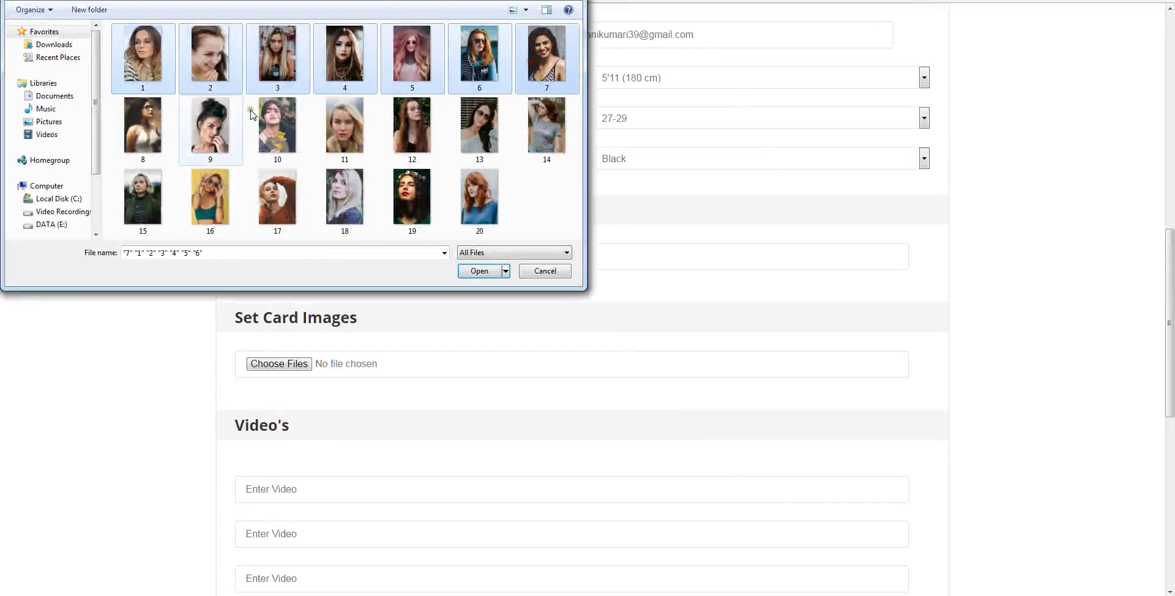
pyautogui.keyDown('ctrl'); pyautogui.click(143, 129); pyautogui.keyUp('ctrl')
pyautogui.keyDown('ctrl'); pyautogui.click(210, 129); pyautogui.keyUp('ctrl')
pyautogui.keyDown('ctrl'); pyautogui.click(267, 138); pyautogui.keyUp('ctrl')
pyautogui.click(481, 270)
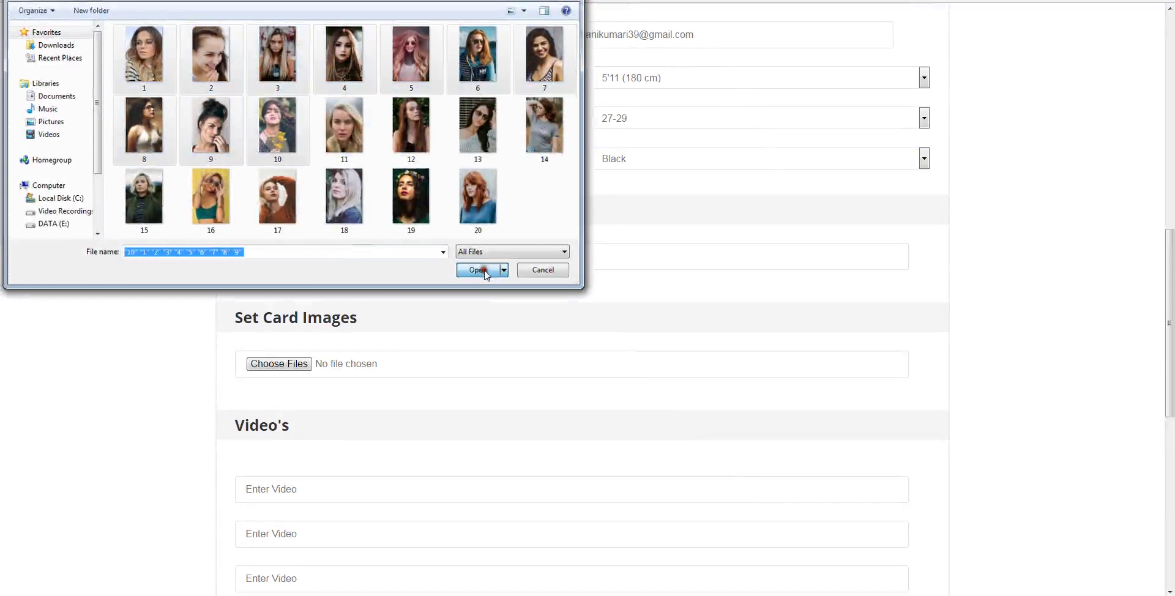
# - Attach eleven photos as the Set Card Images
pyautogui.click(279, 364)
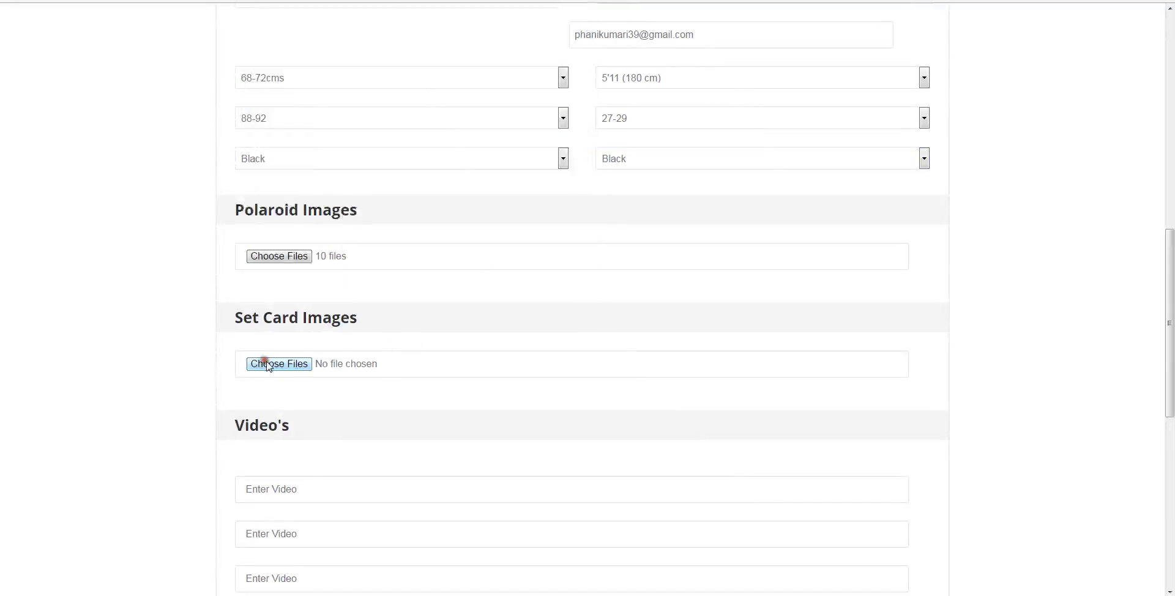
pyautogui.moveTo(157, 118); pyautogui.dragTo(431, 80)
pyautogui.keyDown('ctrl'); pyautogui.click(479, 125); pyautogui.keyUp('ctrl')
pyautogui.click(481, 272)
pyautogui.scroll(-4, 415, 289)
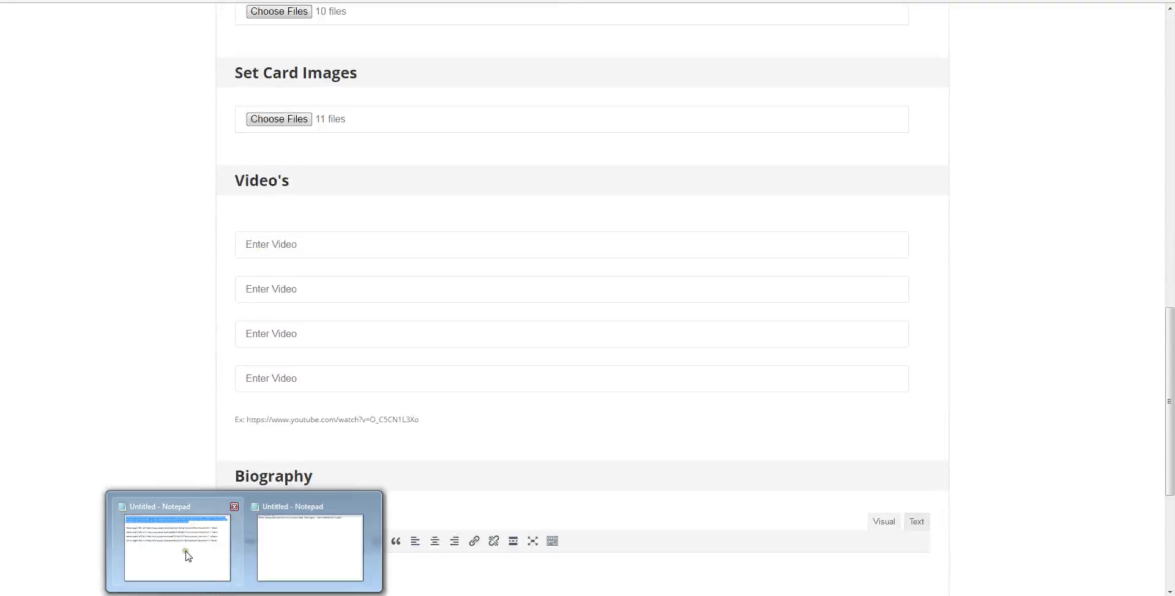
# - Paste the YouTube iframe embed code from Notepad into all four video fields
pyautogui.click(198, 566)
pyautogui.click(380, 129)
pyautogui.moveTo(380, 130); pyautogui.dragTo(1044, 145)
pyautogui.hotkey('ctrl', 'c')
pyautogui.click(273, 251)
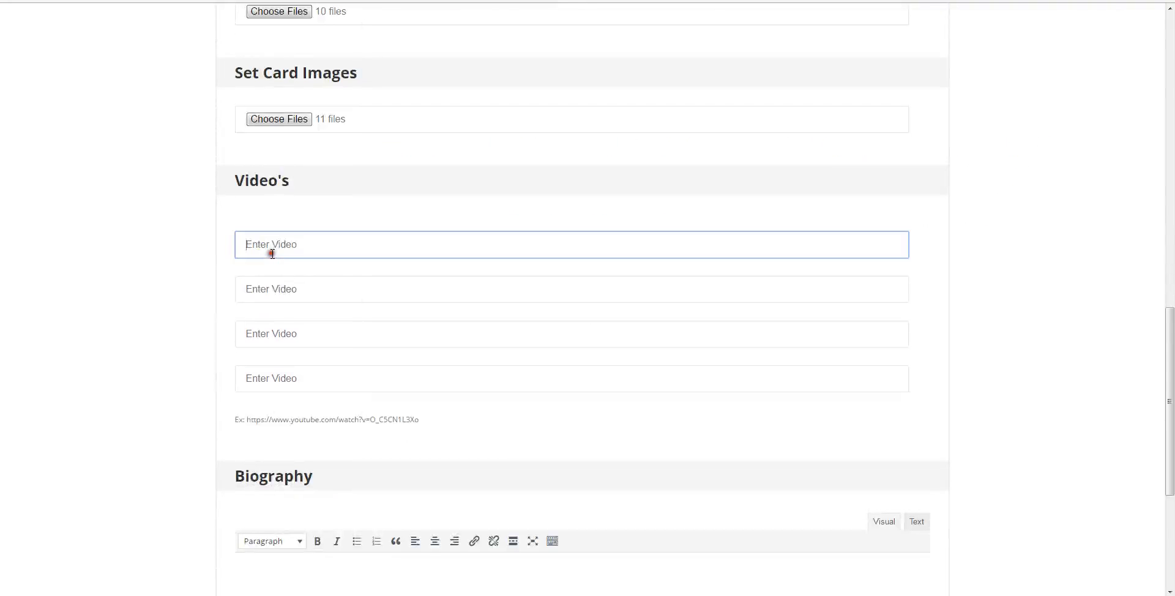
pyautogui.hotkey('ctrl', 'v')
pyautogui.click(257, 289)
pyautogui.hotkey('ctrl', 'v')
pyautogui.click(259, 337)
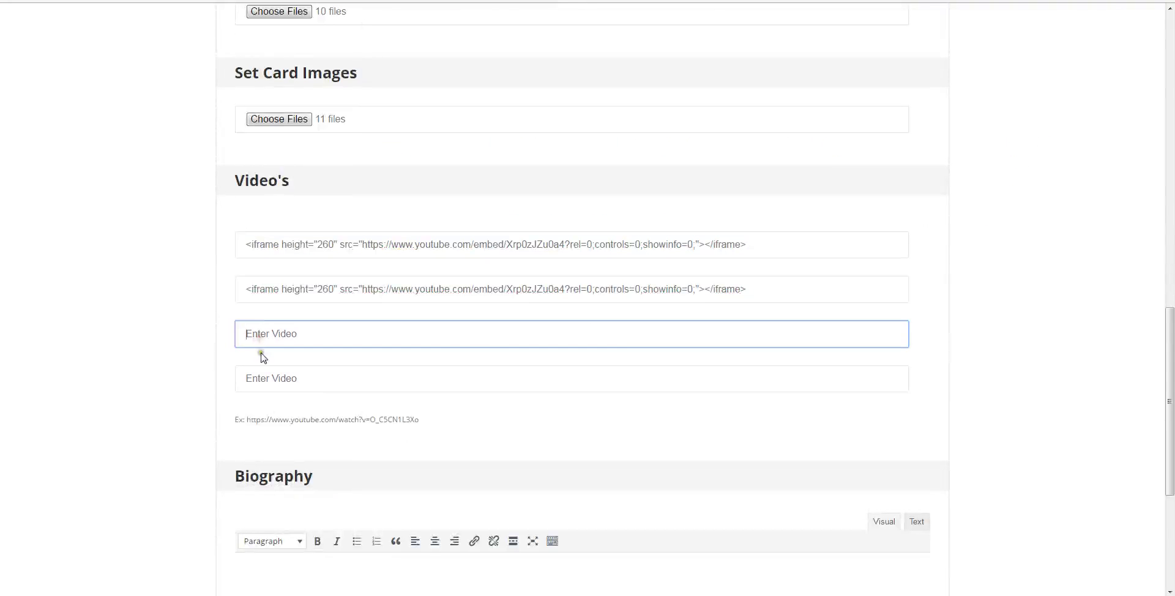
pyautogui.hotkey('ctrl', 'v')
pyautogui.click(259, 378)
pyautogui.hotkey('ctrl', 'v')
# - Paste the lorem ipsum paragraph into the Biography in text mode and tick FEMALE MODELS
pyautogui.scroll(-5, 358, 502)
pyautogui.click(916, 239)
pyautogui.click(163, 548)
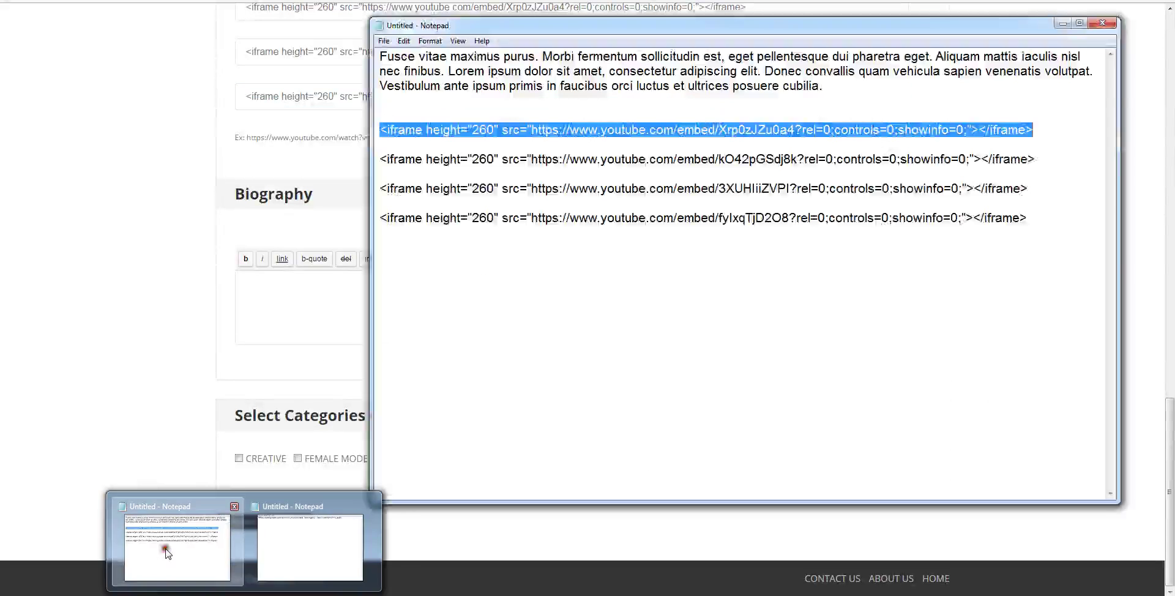
pyautogui.moveTo(836, 85); pyautogui.dragTo(336, 43)
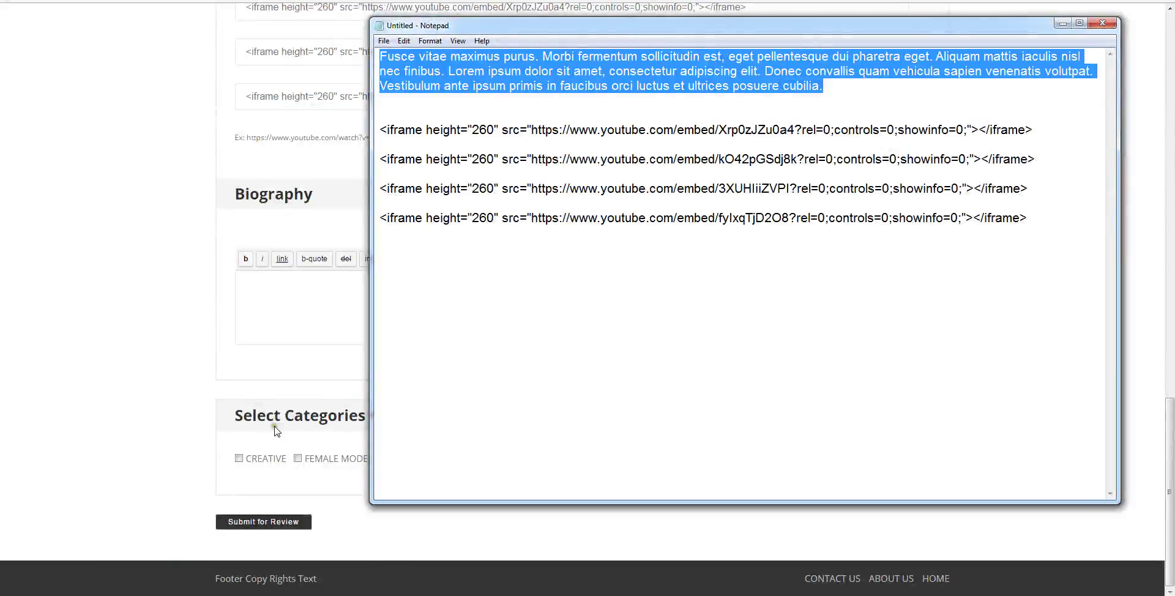
pyautogui.hotkey('ctrl', 'c')
pyautogui.click(260, 307)
pyautogui.hotkey('ctrl', 'v')
pyautogui.click(298, 458)
# - Submit the talent for review, then open and review its Pending Review entry under Talents
pyautogui.click(267, 520)
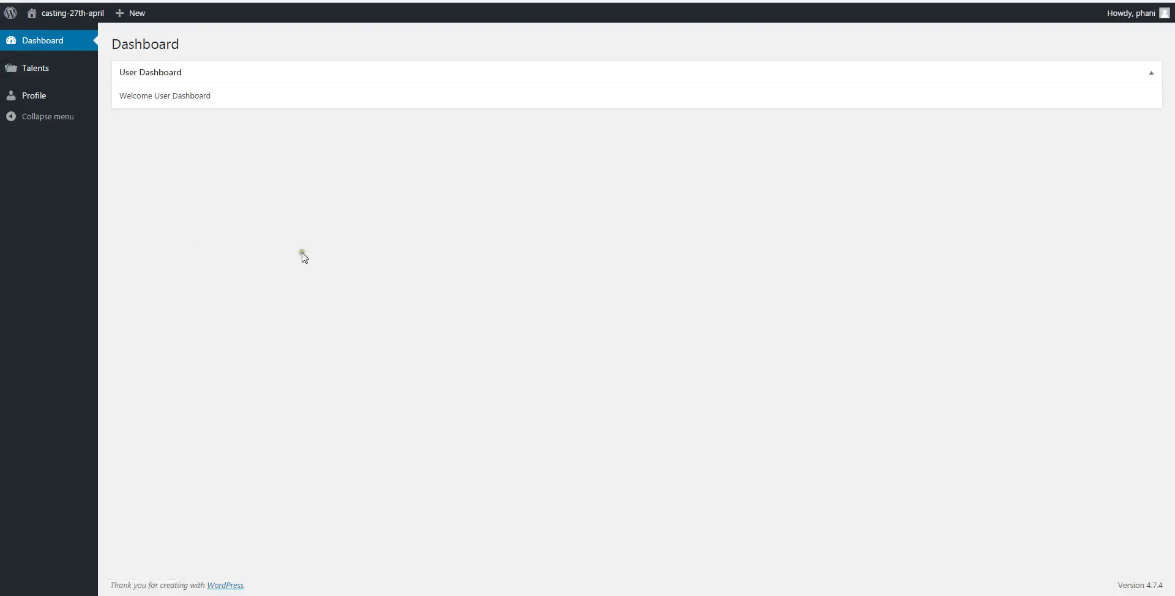
pyautogui.click(44, 69)
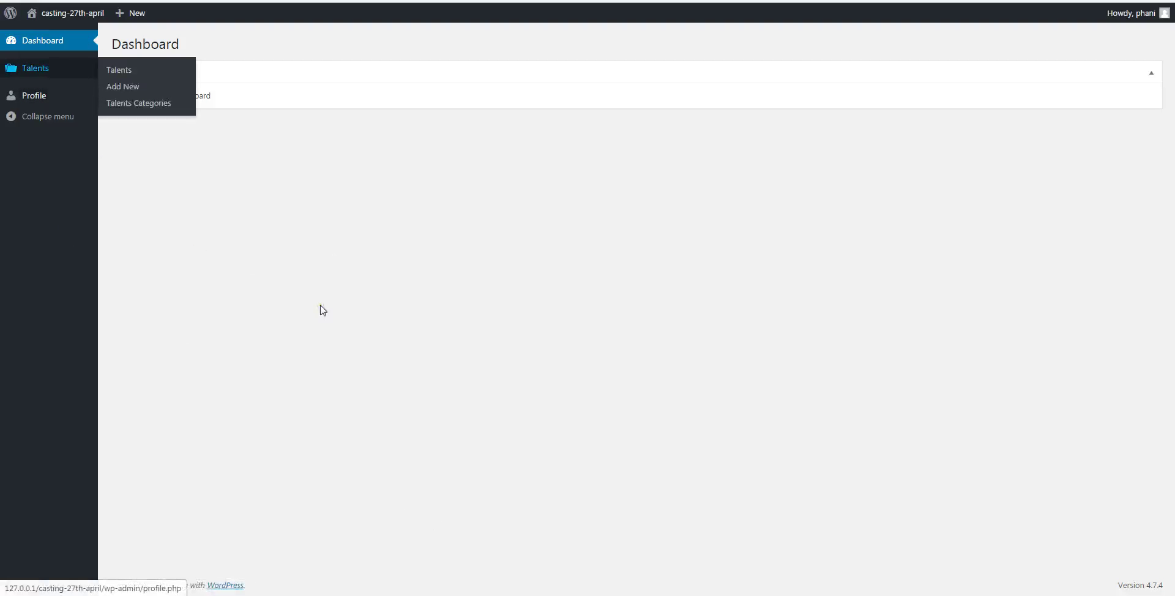
pyautogui.click(148, 131)
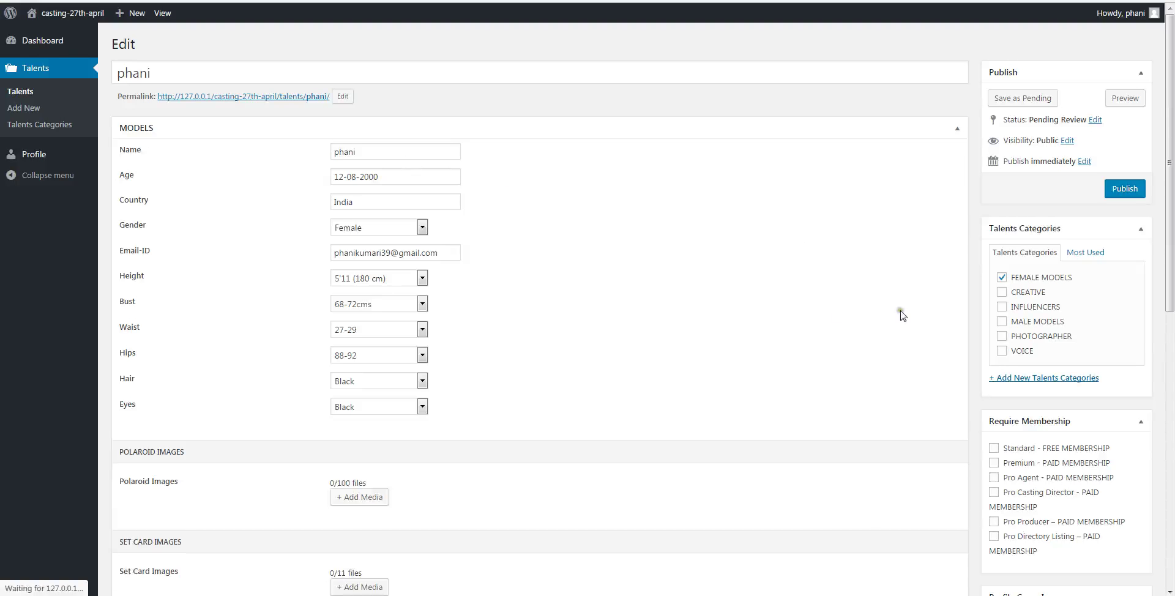
pyautogui.scroll(-3, 894, 329)
pyautogui.scroll(-6, 893, 330)
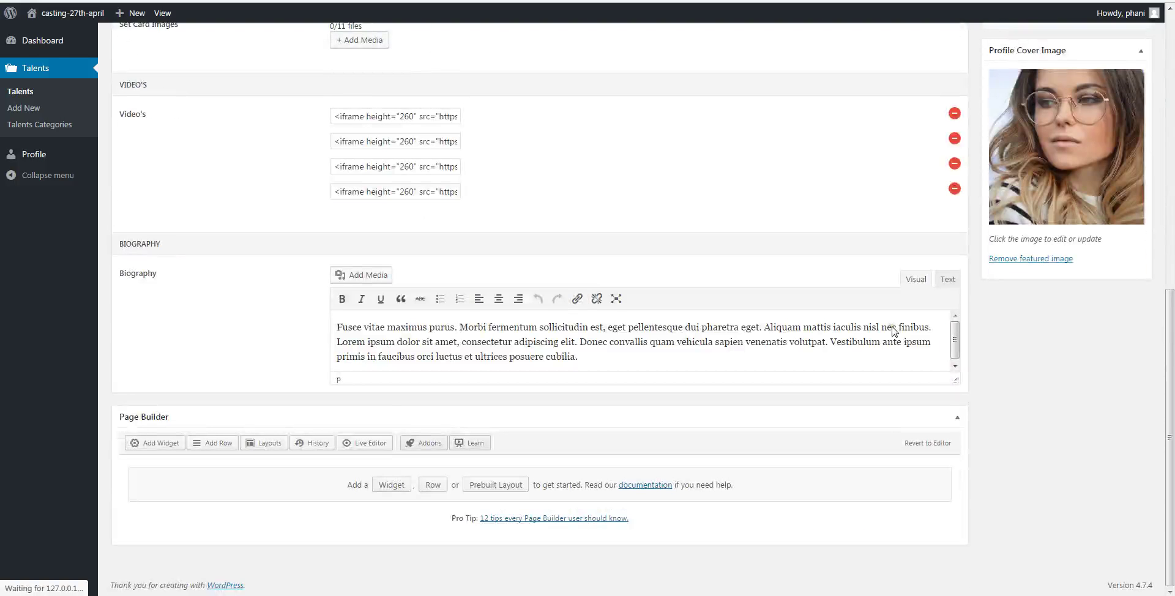
pyautogui.scroll(8, 1010, 409)
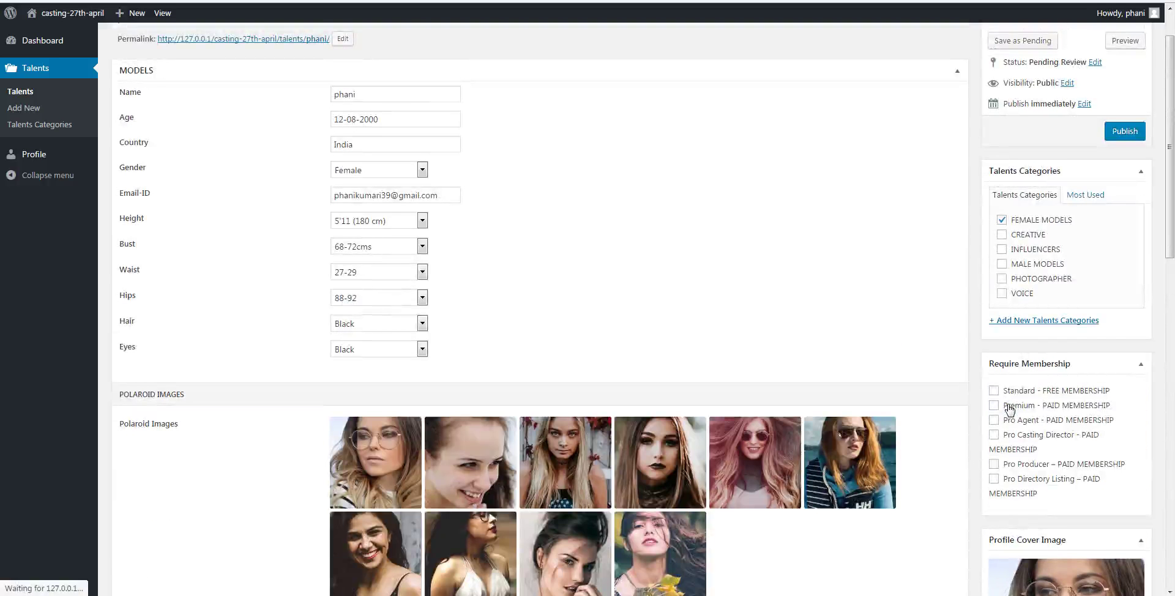
pyautogui.scroll(1, 1006, 407)
pyautogui.scroll(-10, 916, 294)
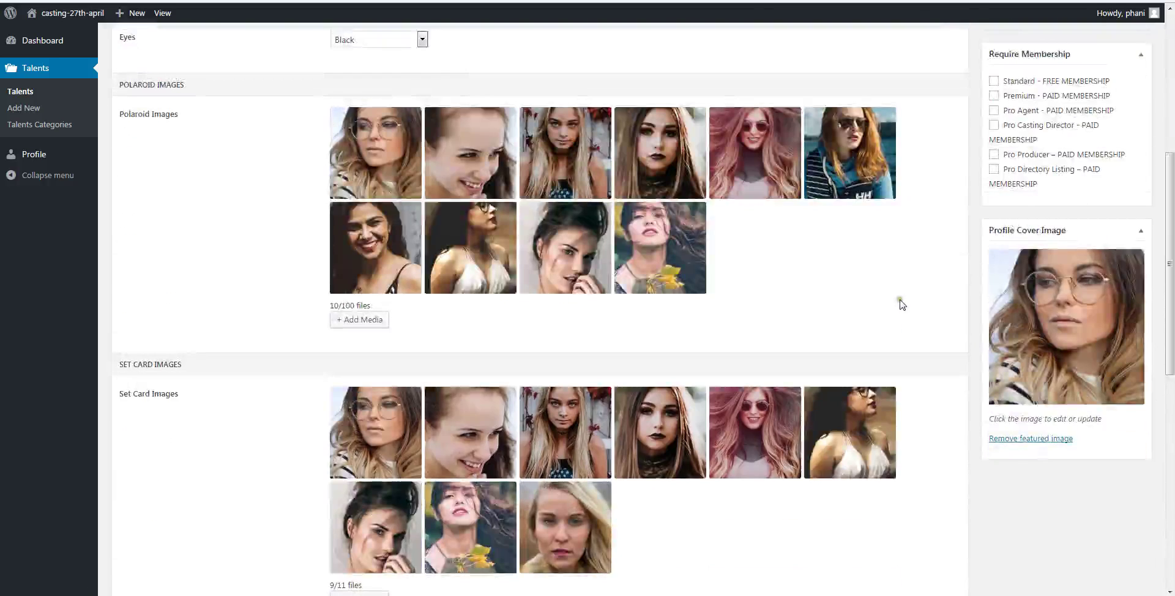
pyautogui.scroll(10, 923, 420)
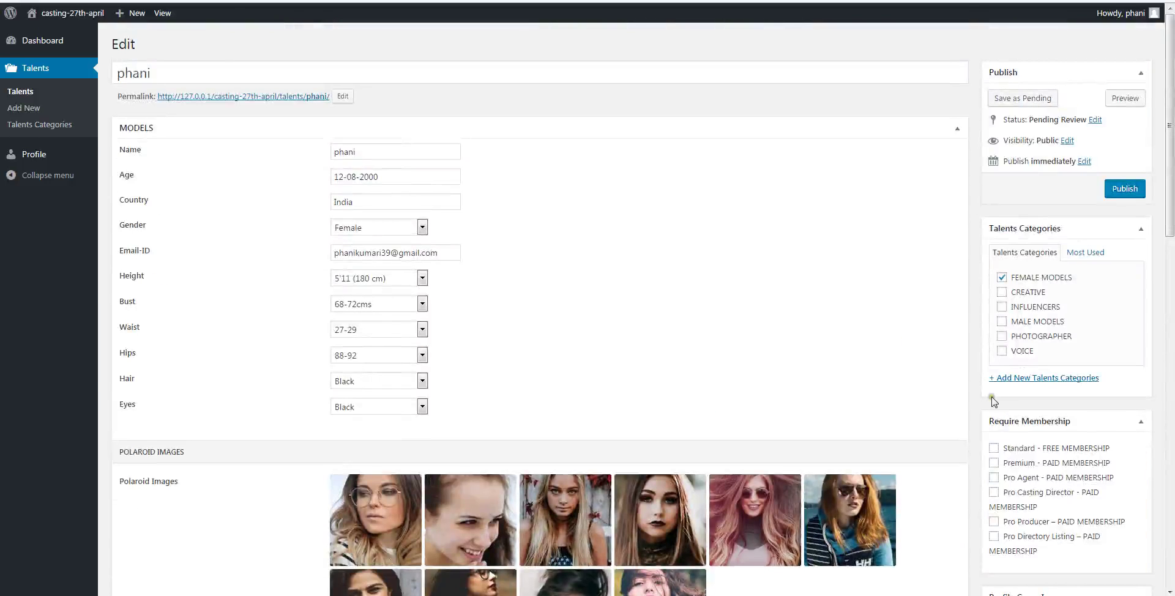